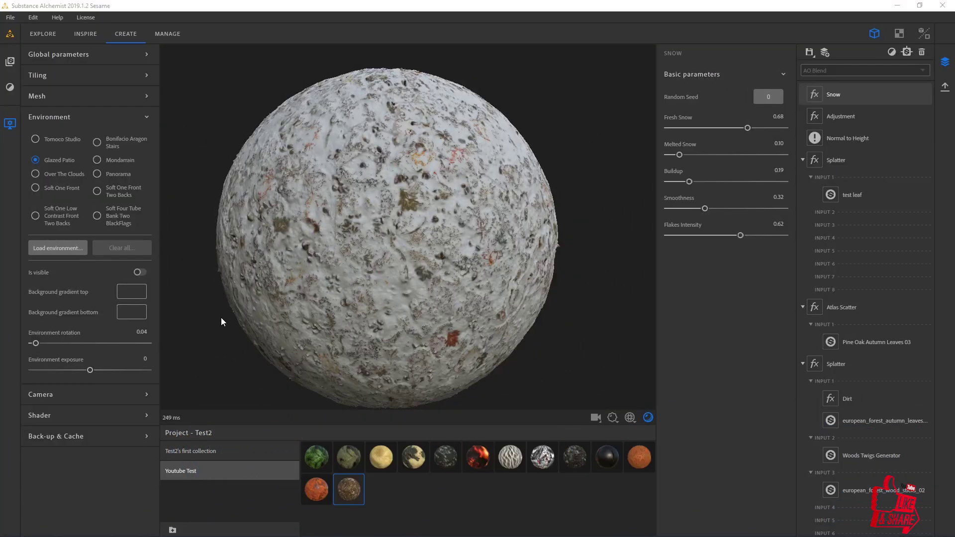
Preview the lighting on the snow material by animating the environment rotation, setting it to 0.33 and restarting the animation.
mouse_move(74, 336)
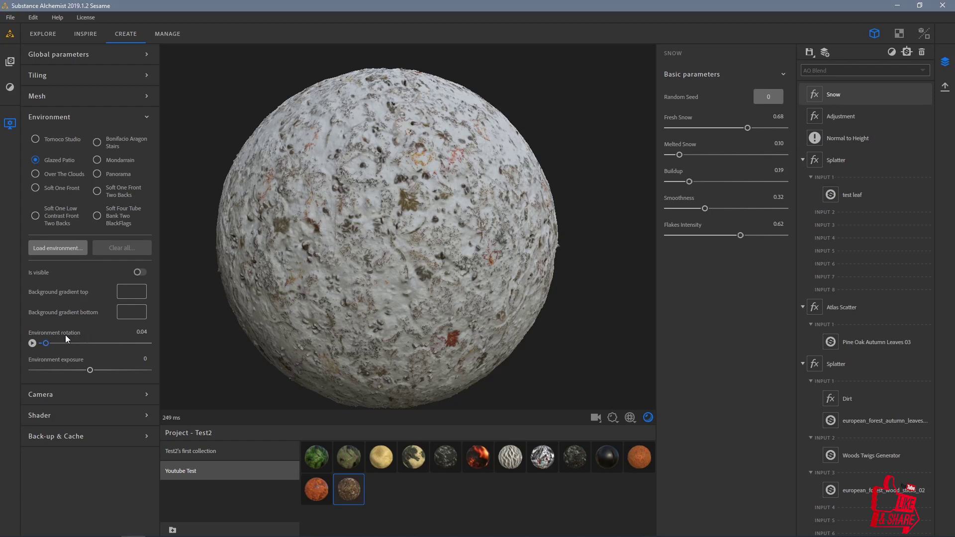
left_click(35, 344)
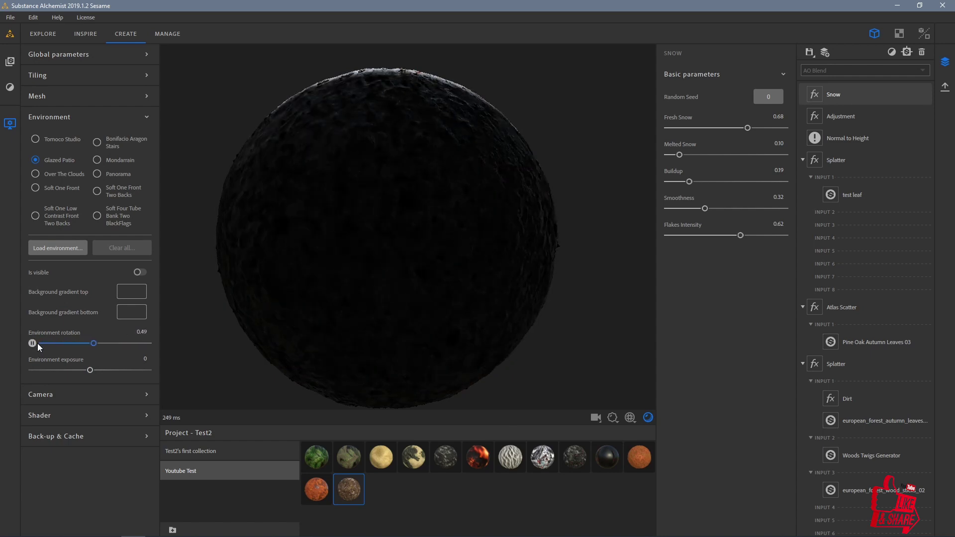
left_click(32, 343)
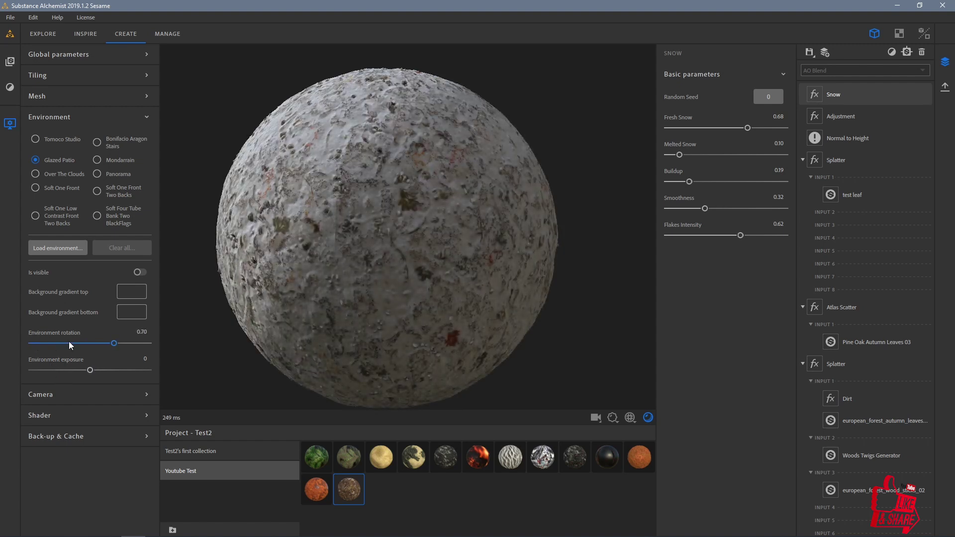
left_click_drag(110, 346, 70, 346)
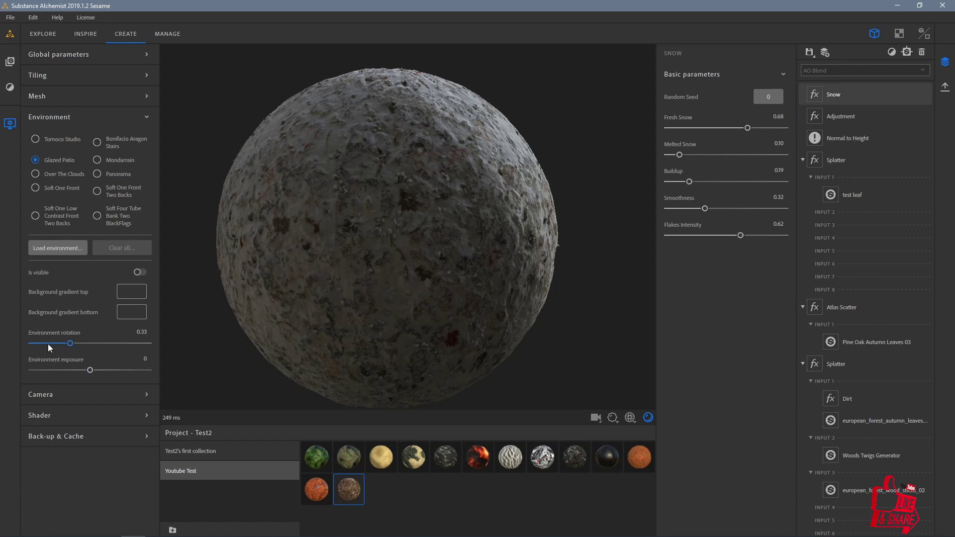
left_click(35, 344)
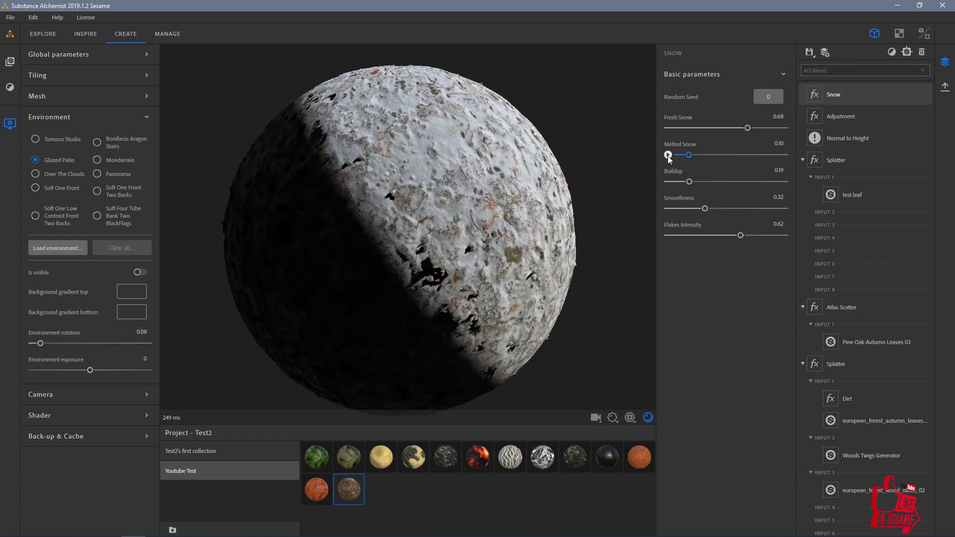
Animate the Snow filter's Melted Snow parameter and stop it at 0.93.
left_click(667, 155)
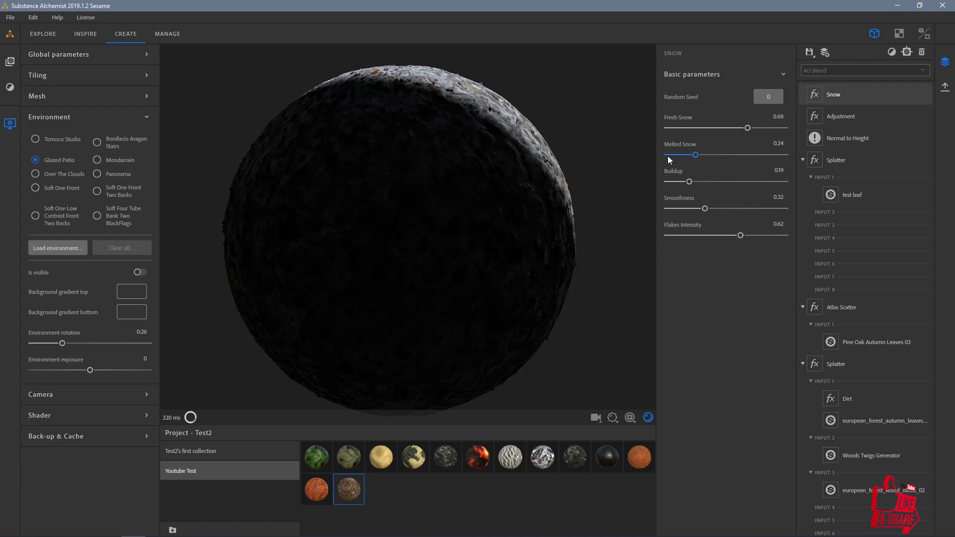
left_click(667, 156)
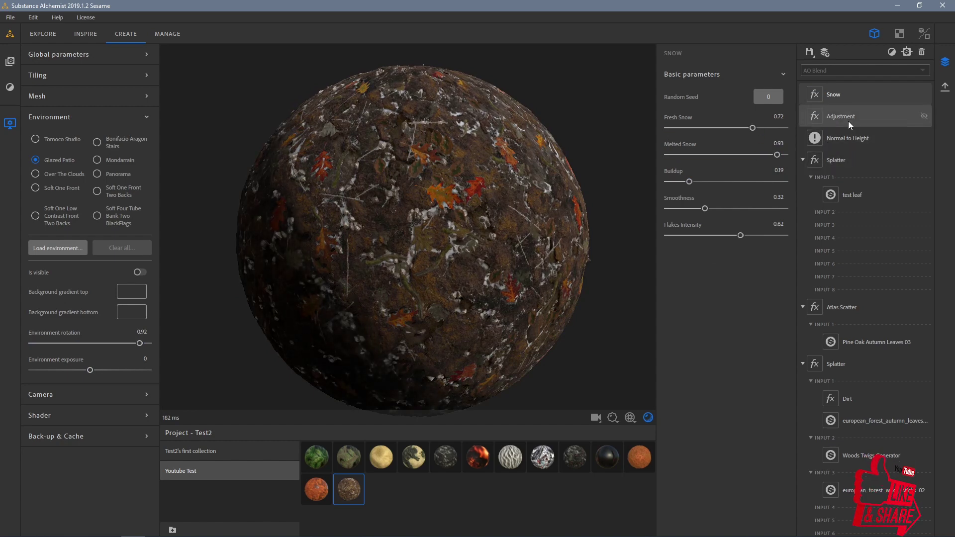
Vary the Adjustment layer's Material Scale, raising it to 8.42, and inspect the tiled surface on the sphere.
left_click(860, 125)
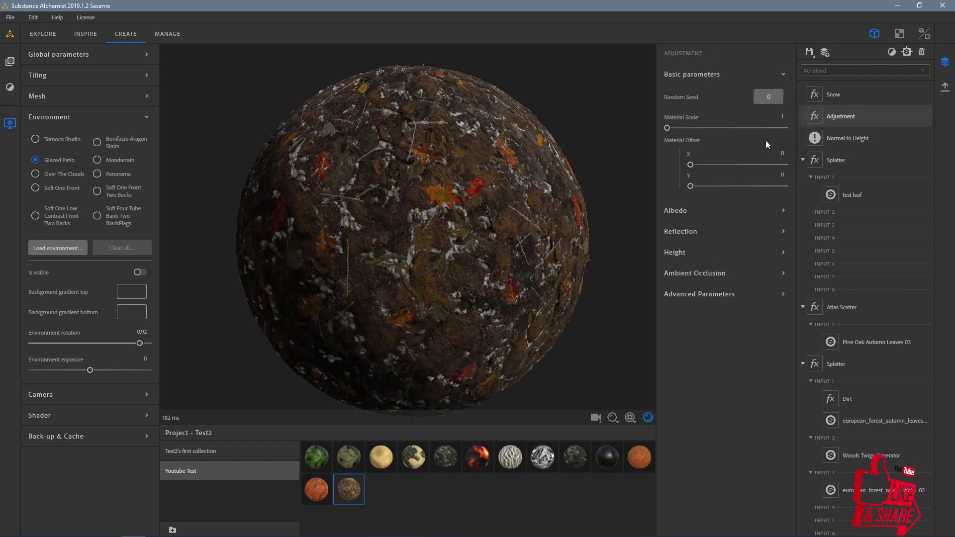
left_click_drag(670, 128, 458, 256)
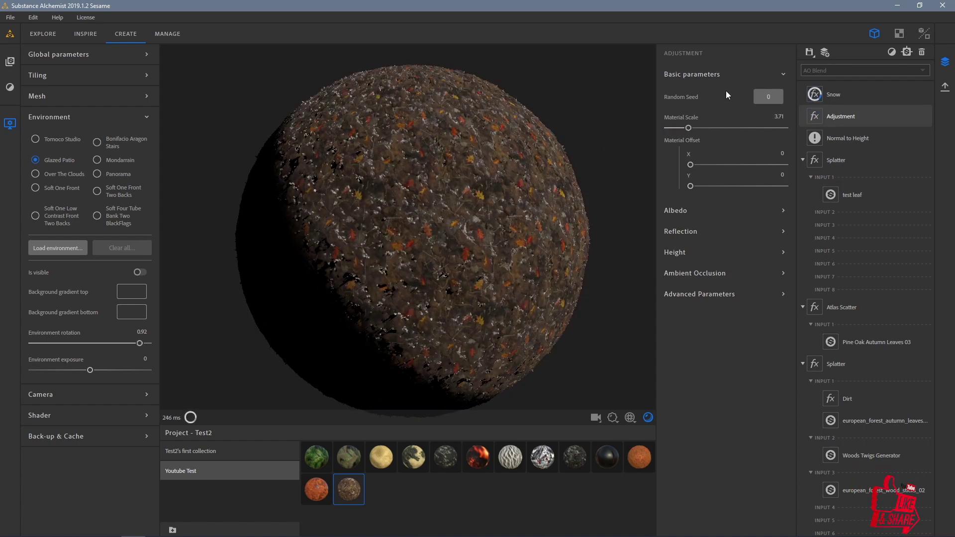
left_click_drag(726, 90, 667, 130)
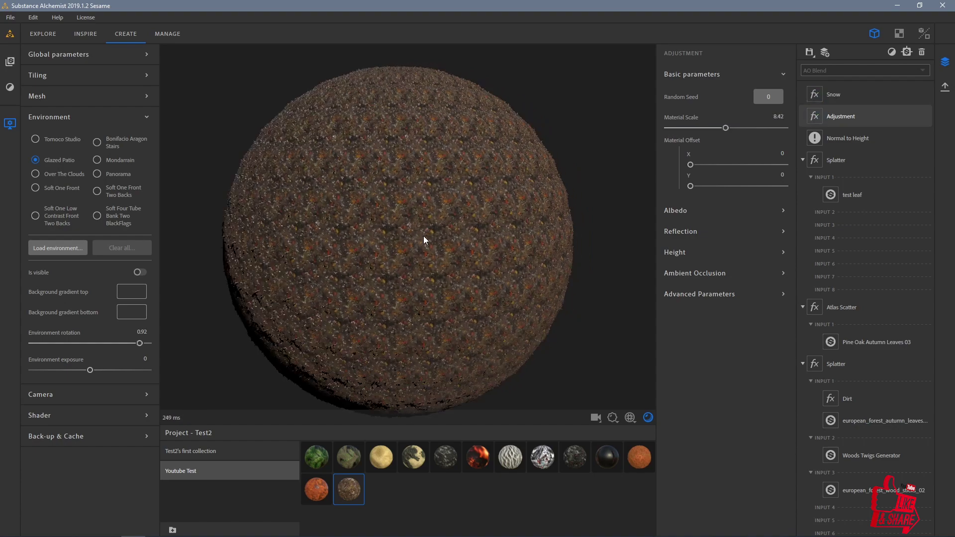
scroll(423, 236, "up", 5)
scroll(449, 199, "down", 4)
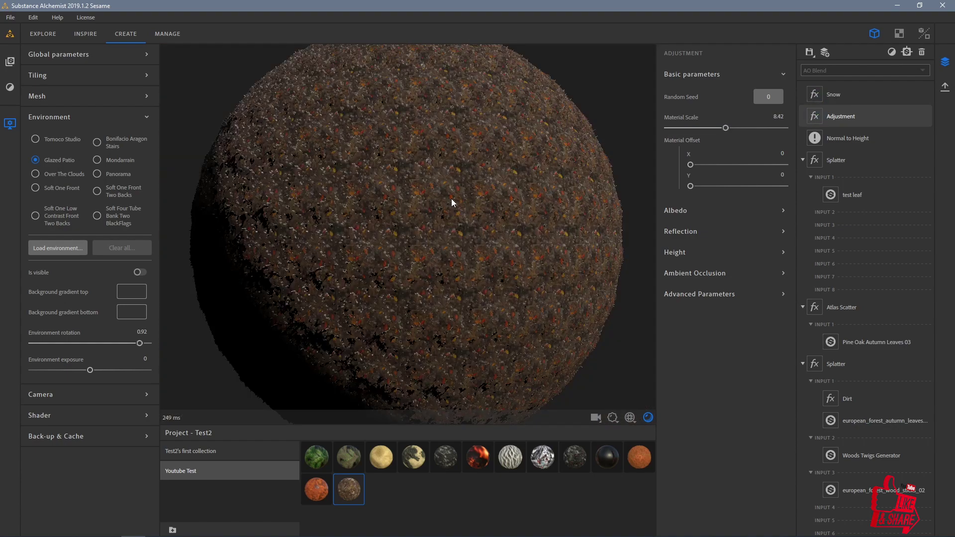
mouse_move(451, 199)
left_mouse_down()
mouse_move(496, 183)
mouse_move(446, 192)
mouse_move(613, 172)
left_mouse_up()
left_click_drag(680, 130, 658, 138)
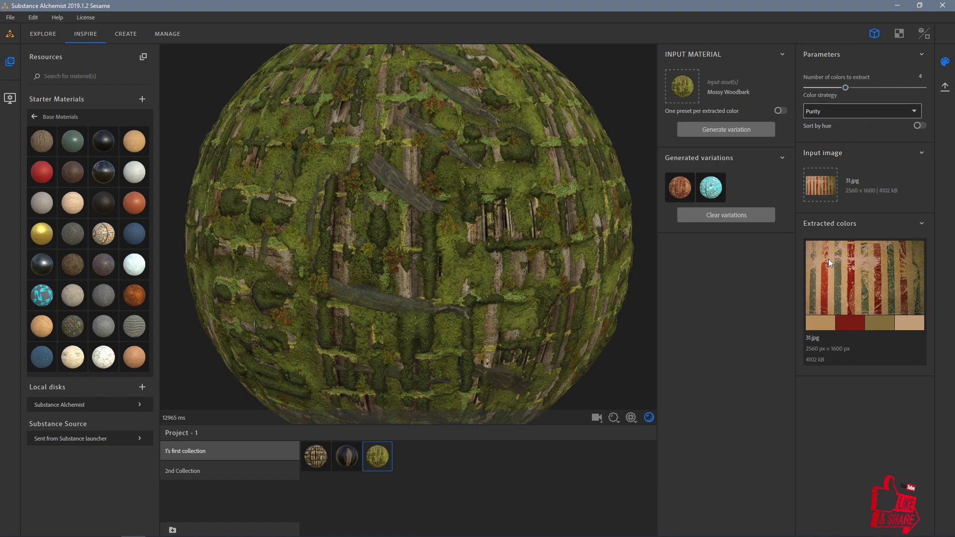
Try the Median and Darkness color strategies on the palette extracted from 31.jpg and return to Purity.
left_click(826, 114)
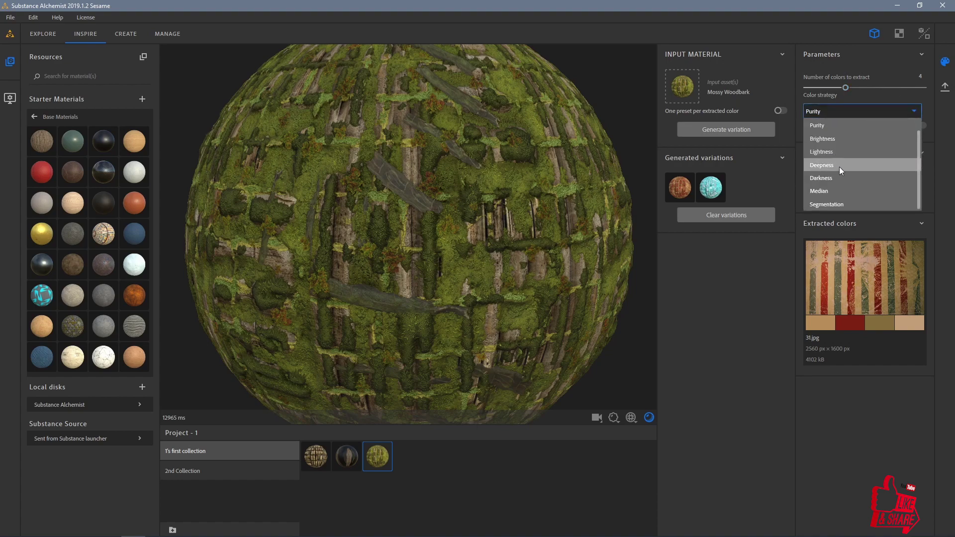
left_click(834, 190)
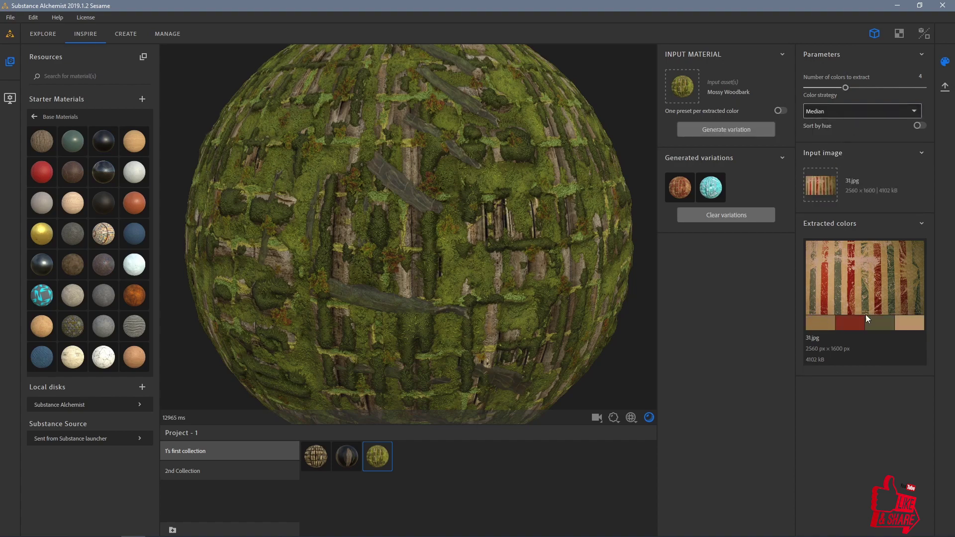
left_click(819, 115)
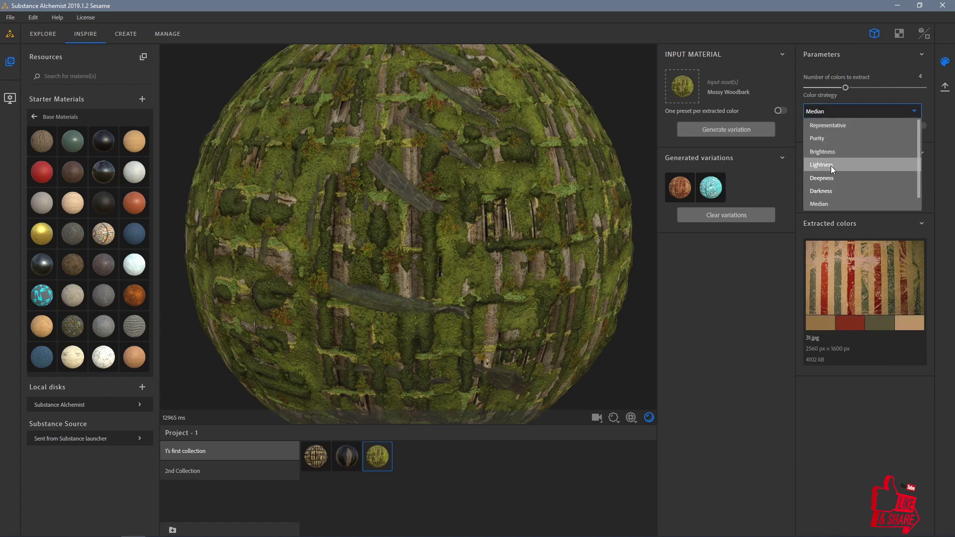
left_click(832, 190)
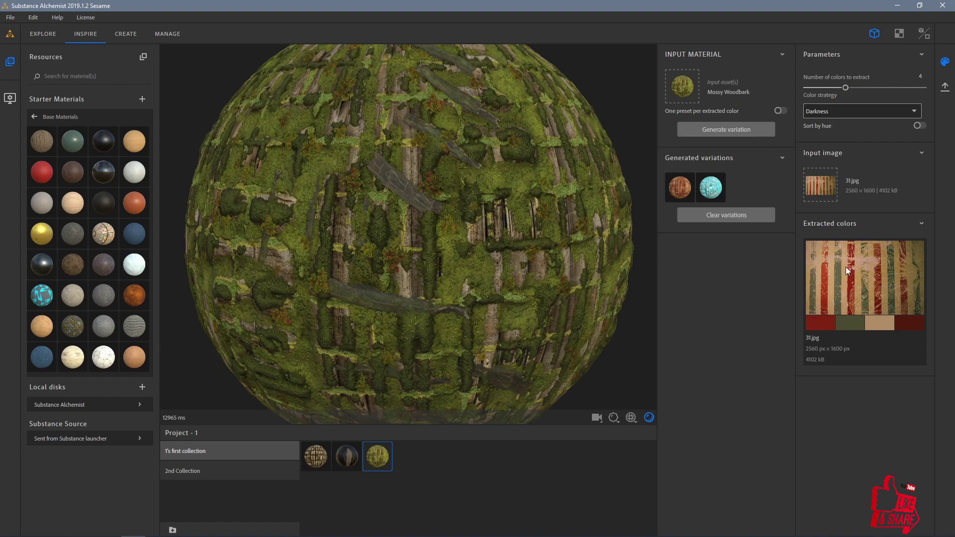
left_click(828, 111)
left_click(827, 125)
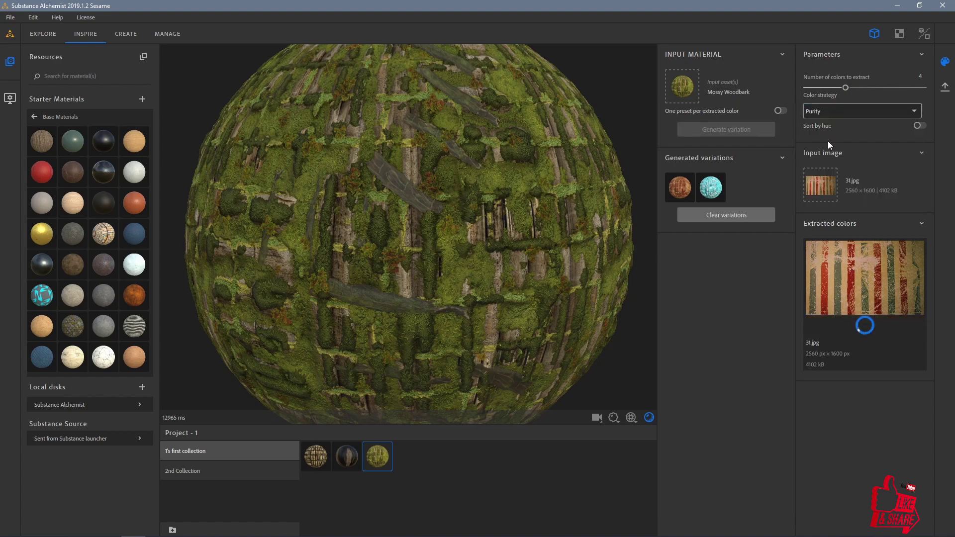
left_click(858, 114)
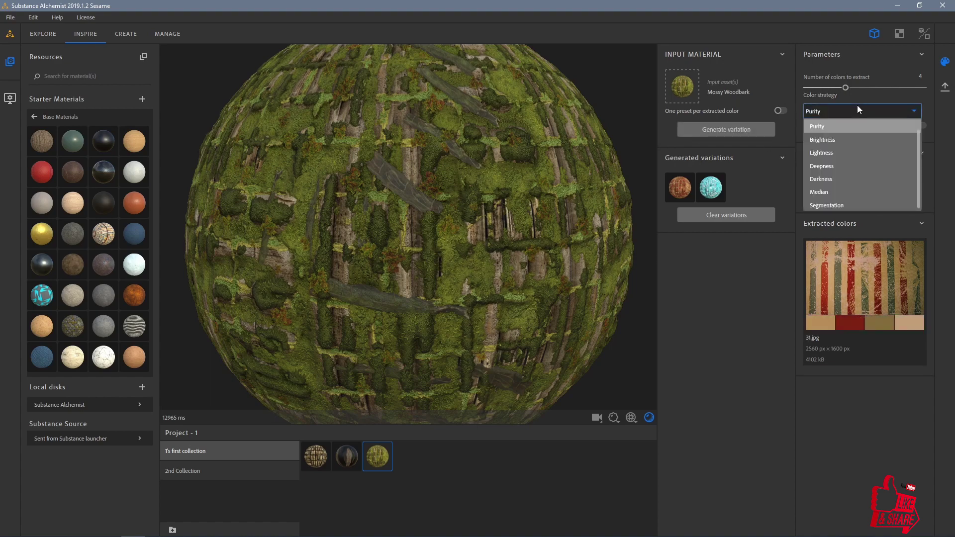
left_click(858, 106)
Set the number of colors to extract to 7 and generate a color variation of the Mossy Woodbark material.
left_click_drag(859, 88, 881, 89)
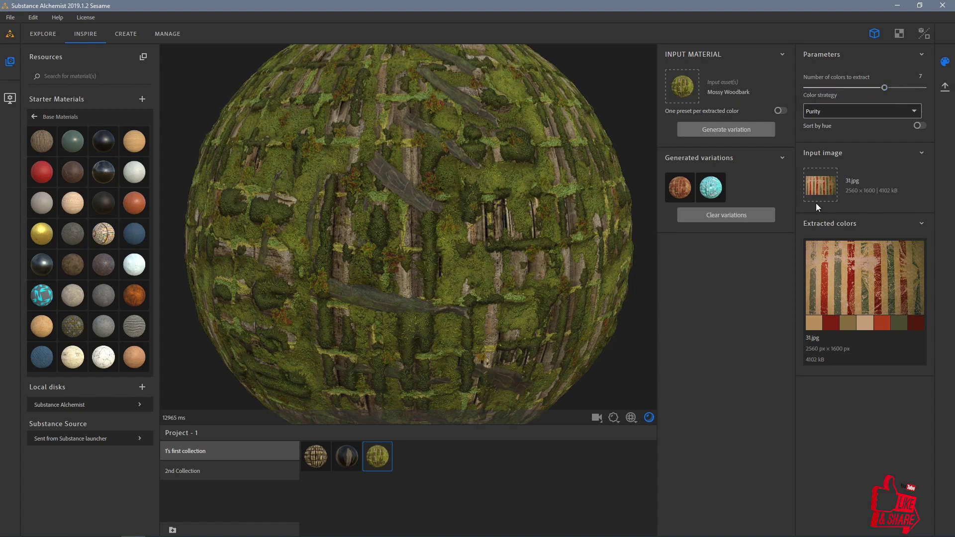
left_click(740, 133)
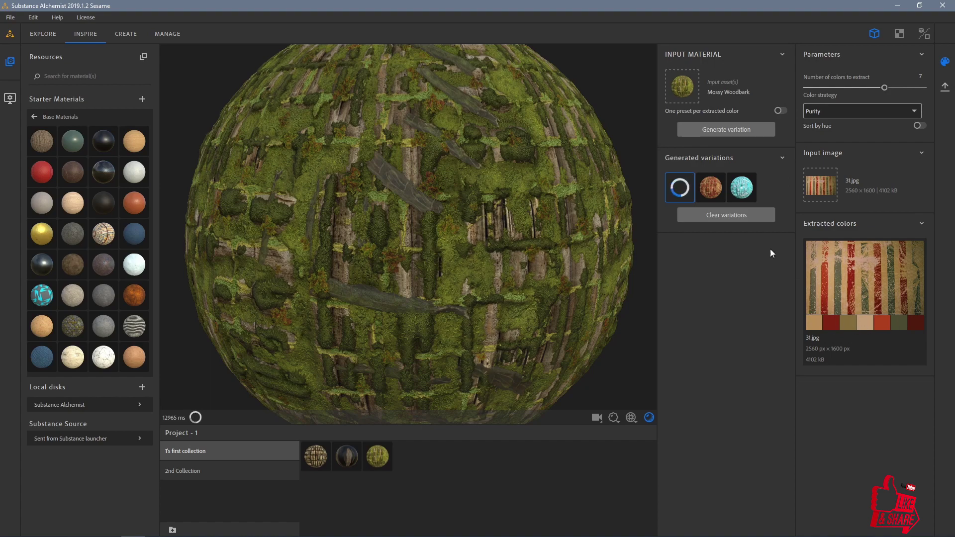
left_click_drag(357, 220, 368, 219)
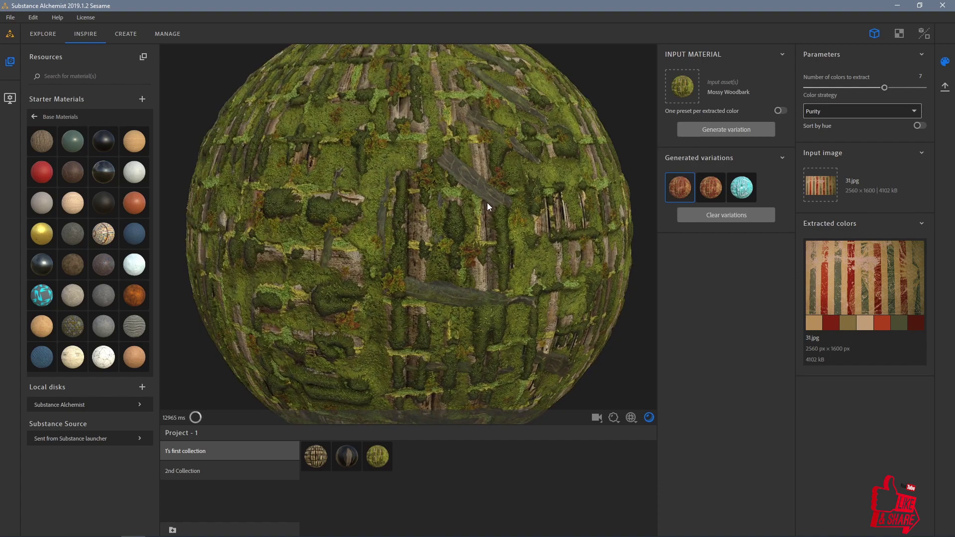
left_click(687, 181)
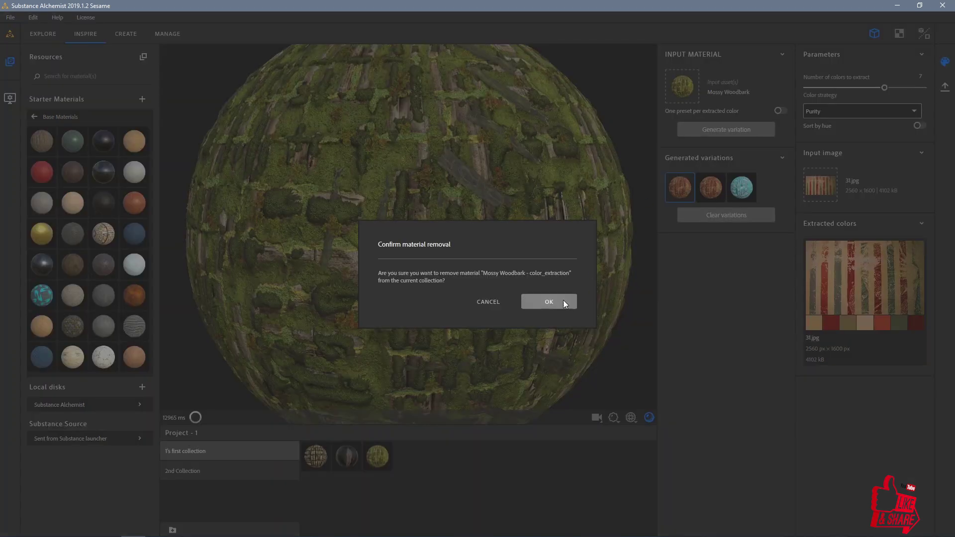
left_click(494, 307)
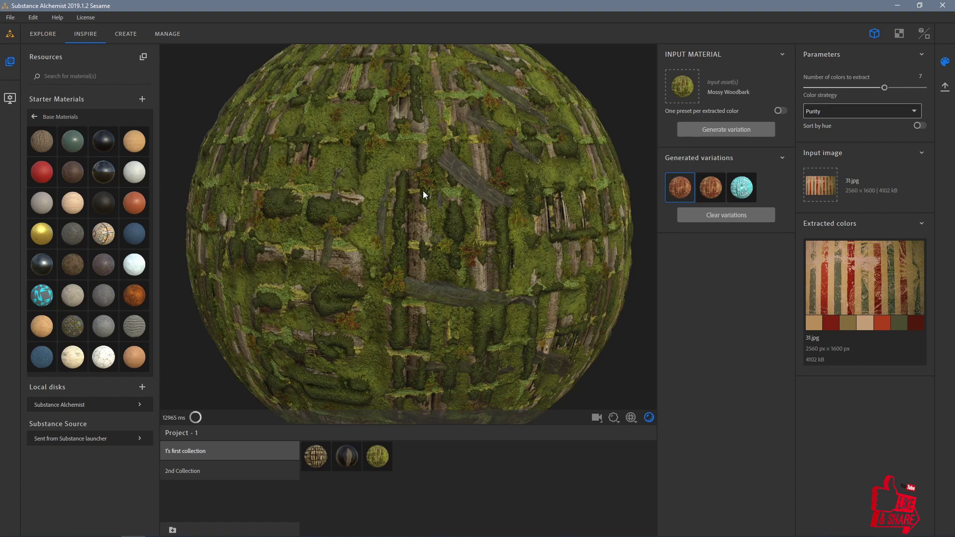
mouse_move(423, 194)
left_mouse_down()
mouse_move(392, 189)
mouse_move(420, 207)
left_mouse_up()
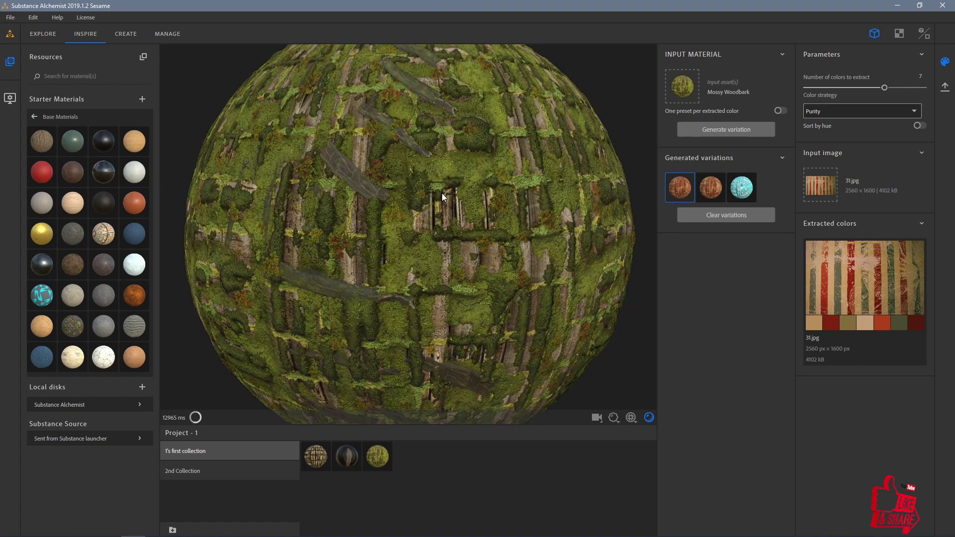
mouse_move(452, 172)
left_mouse_down()
mouse_move(494, 198)
mouse_move(397, 176)
mouse_move(459, 202)
mouse_move(426, 202)
mouse_move(479, 219)
mouse_move(404, 214)
mouse_move(456, 220)
mouse_move(420, 213)
mouse_move(447, 210)
mouse_move(438, 230)
mouse_move(443, 222)
mouse_move(622, 199)
left_mouse_up()
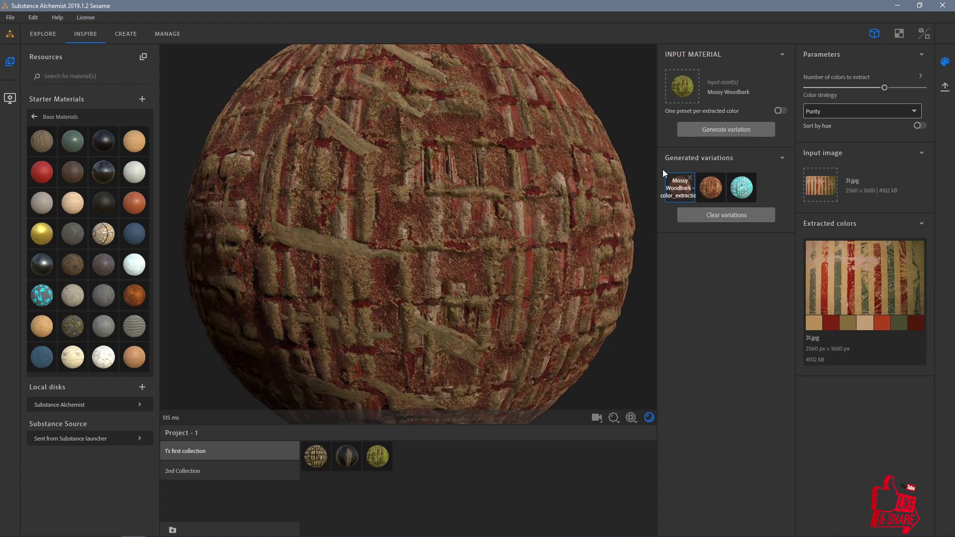
Add the newly generated Mossy Woodbark variation to the first collection of Project 1 and inspect it on the sphere.
mouse_move(679, 188)
left_mouse_down()
mouse_move(668, 230)
mouse_move(577, 373)
mouse_move(467, 451)
left_mouse_up()
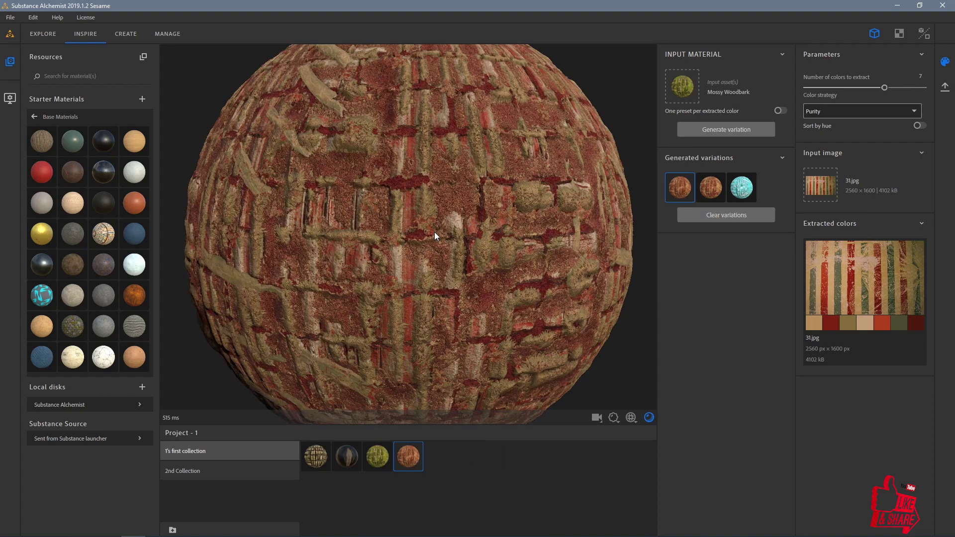
scroll(434, 232, "up", 5)
scroll(446, 232, "down", 5)
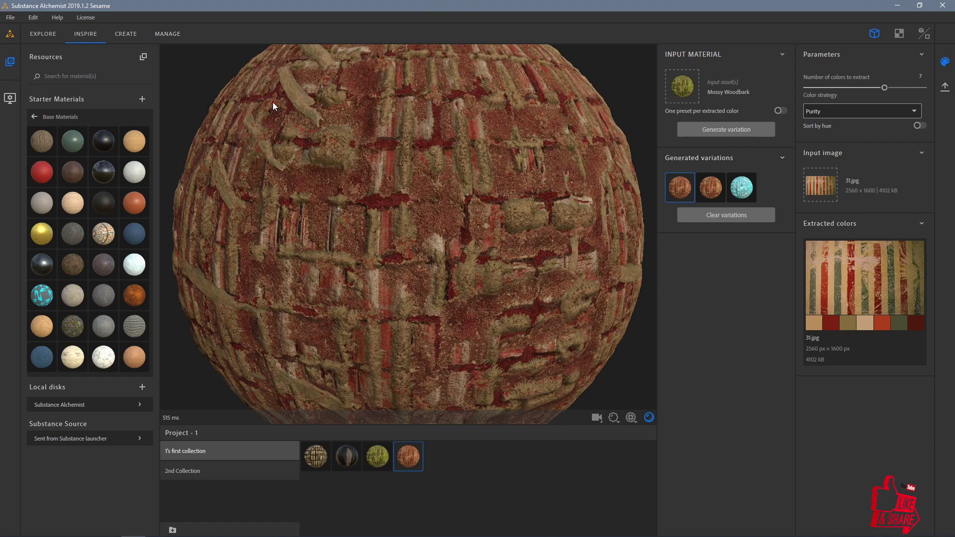
left_click_drag(376, 180, 353, 178)
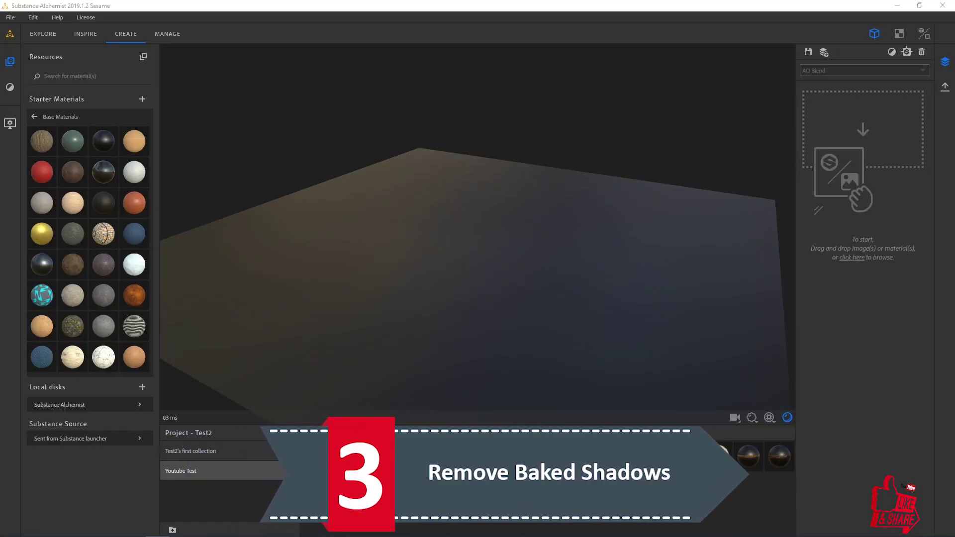
Import the checkered fabric image into the empty layer stack using the Bitmap to material template.
left_click_drag(870, 351, 482, 273)
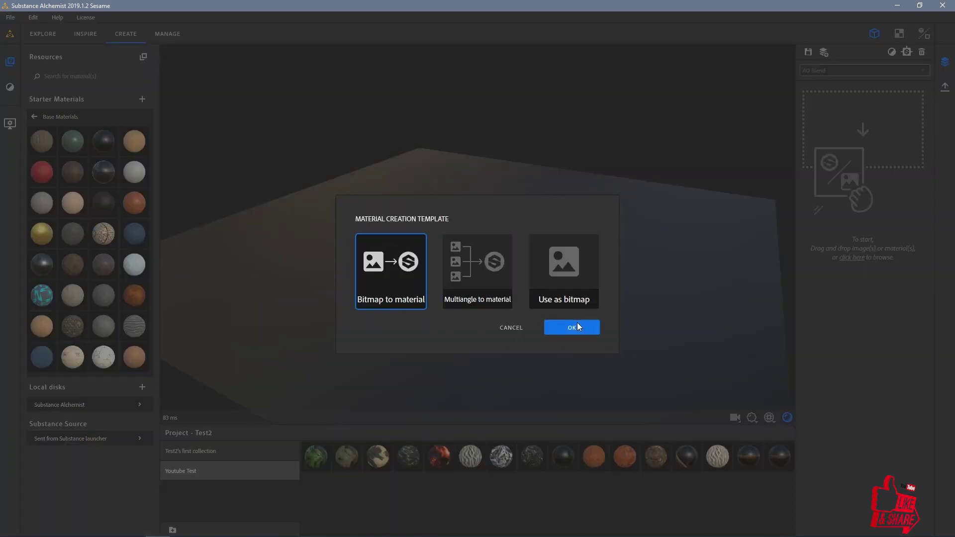
left_click(577, 327)
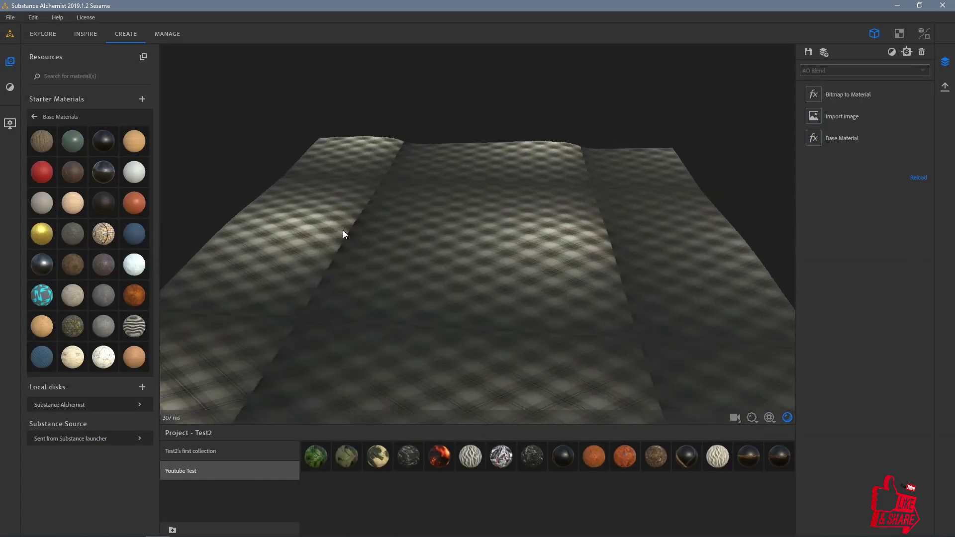
mouse_move(444, 289)
left_mouse_down()
mouse_move(405, 305)
mouse_move(458, 241)
mouse_move(380, 249)
left_mouse_up()
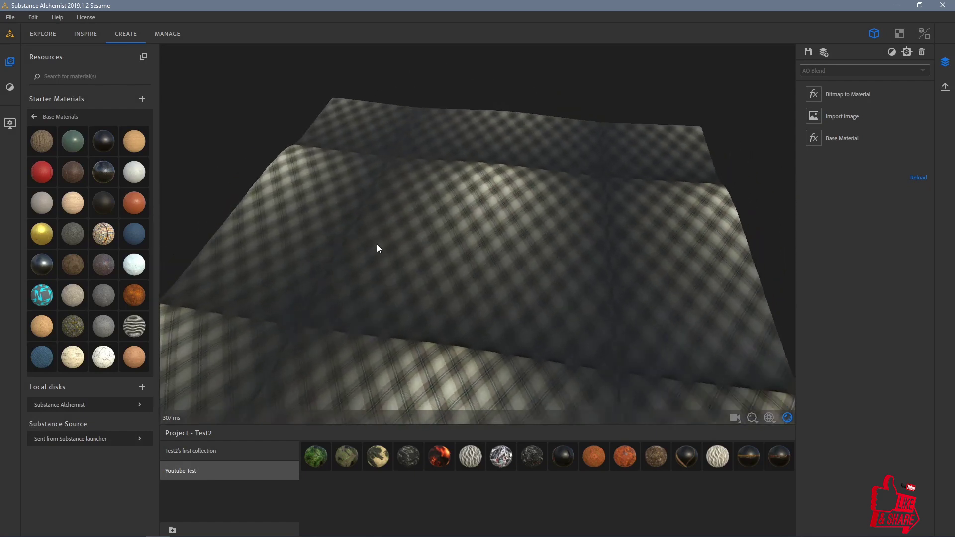
Apply the Delighter filter from the Scan Processing category on top of the checkered fabric material.
left_click(10, 87)
left_click(31, 299)
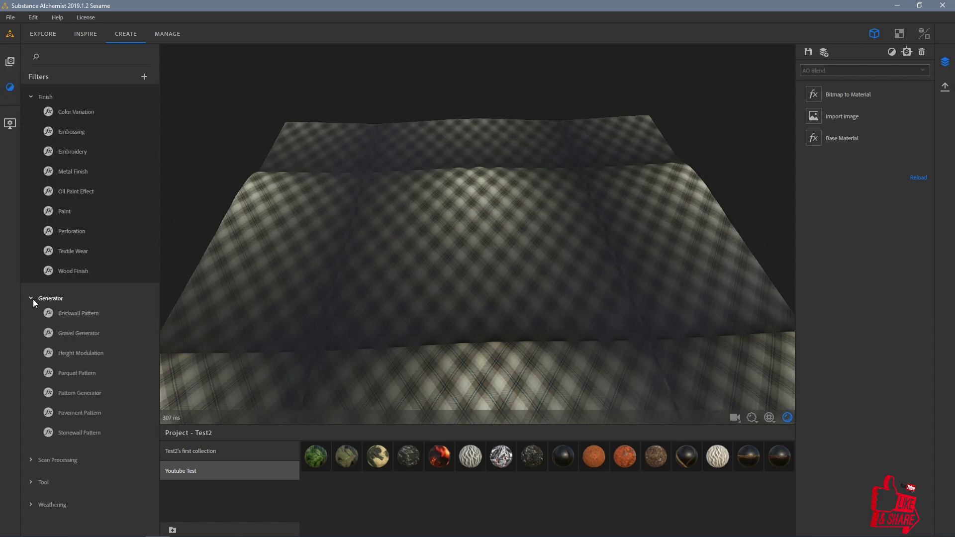
left_click(30, 459)
scroll(40, 443, "down", 5)
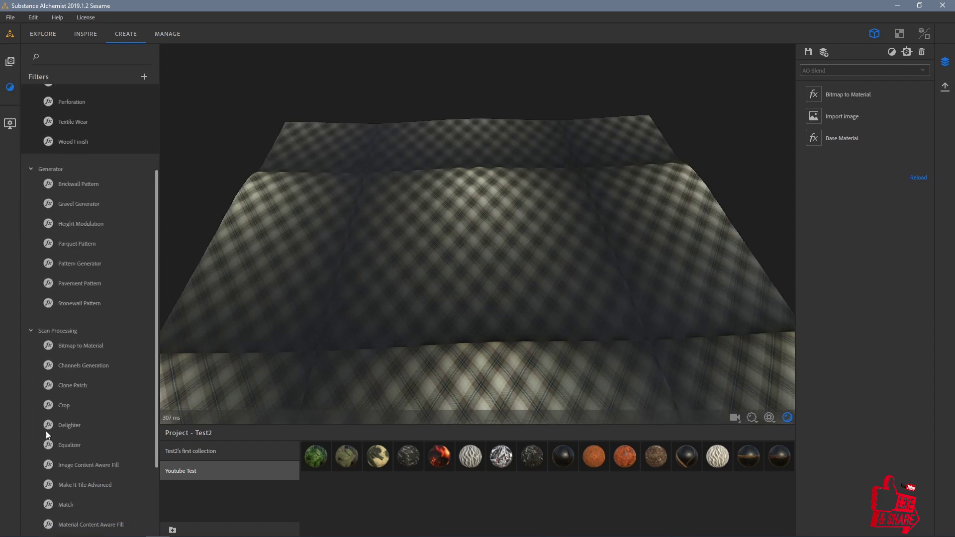
left_click_drag(55, 348, 336, 276)
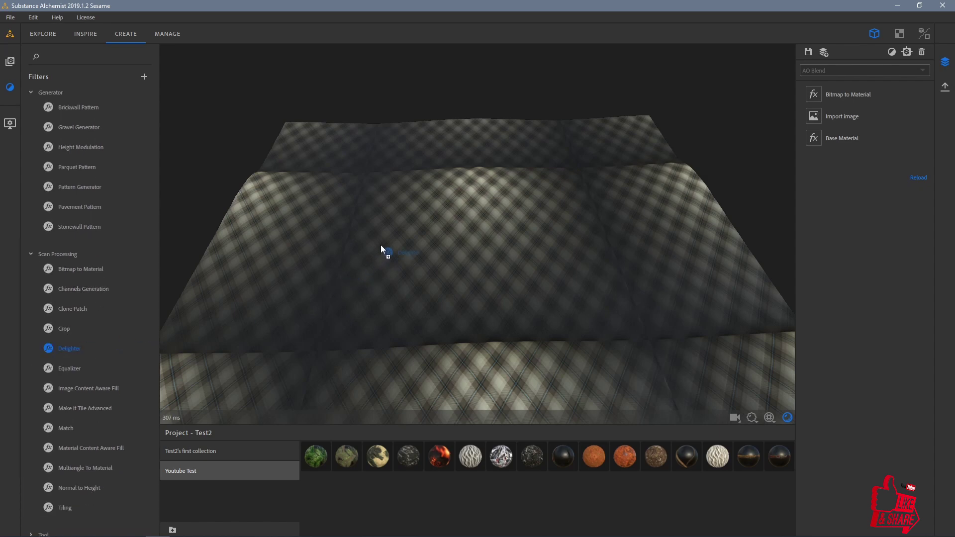
left_click_drag(380, 245, 381, 245)
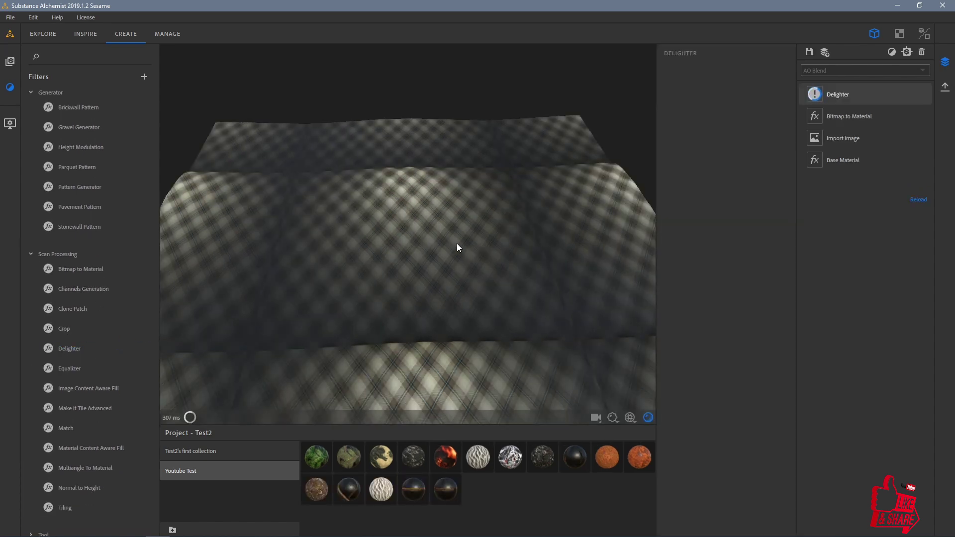
Inspect the delighted fabric from several angles and hide the Delighter layer to compare it with the original shading.
left_click_drag(457, 243, 339, 209)
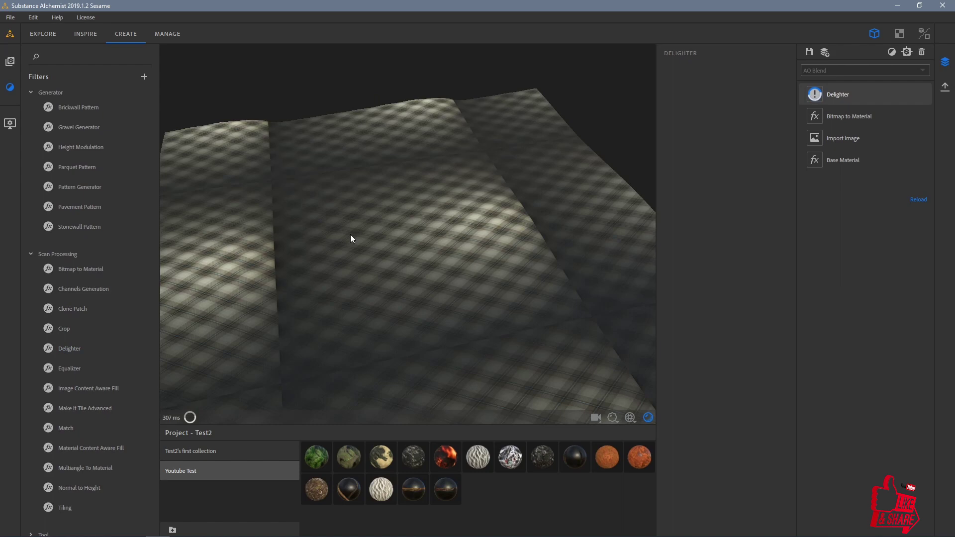
left_click_drag(324, 277, 351, 270)
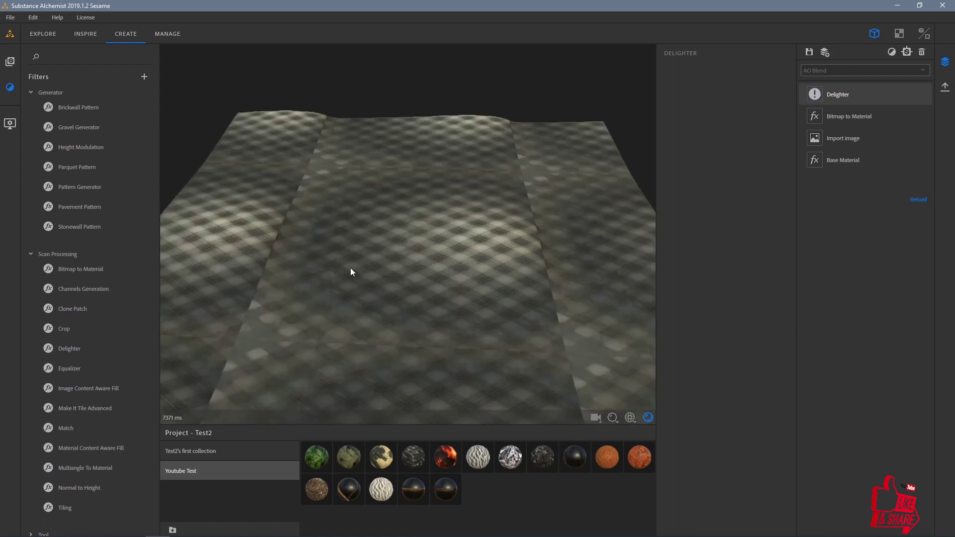
left_click_drag(373, 274, 281, 248)
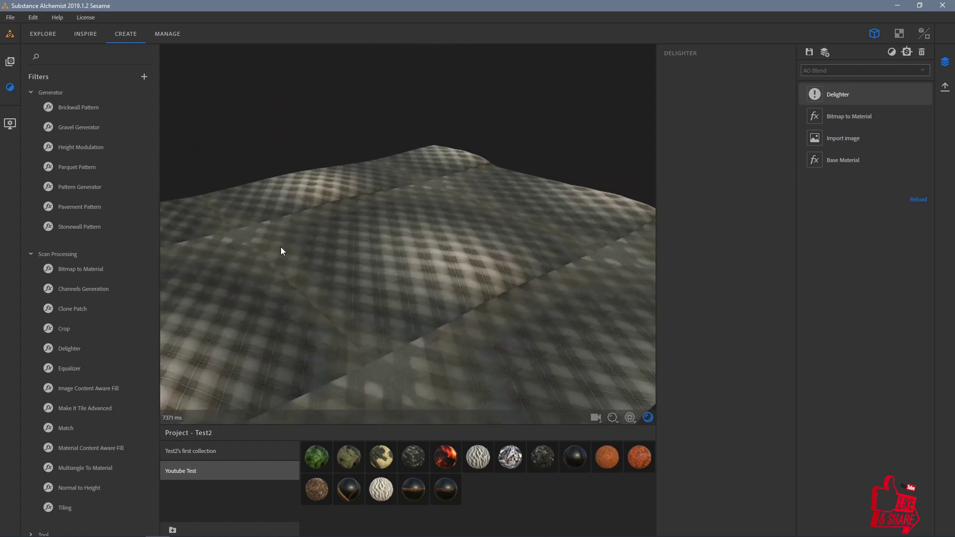
left_click(836, 117)
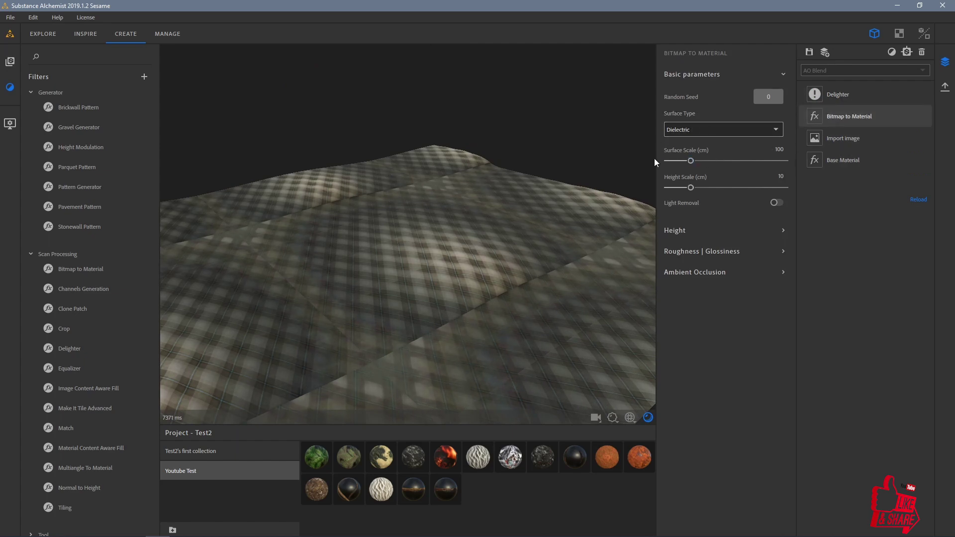
left_click_drag(388, 233, 420, 226)
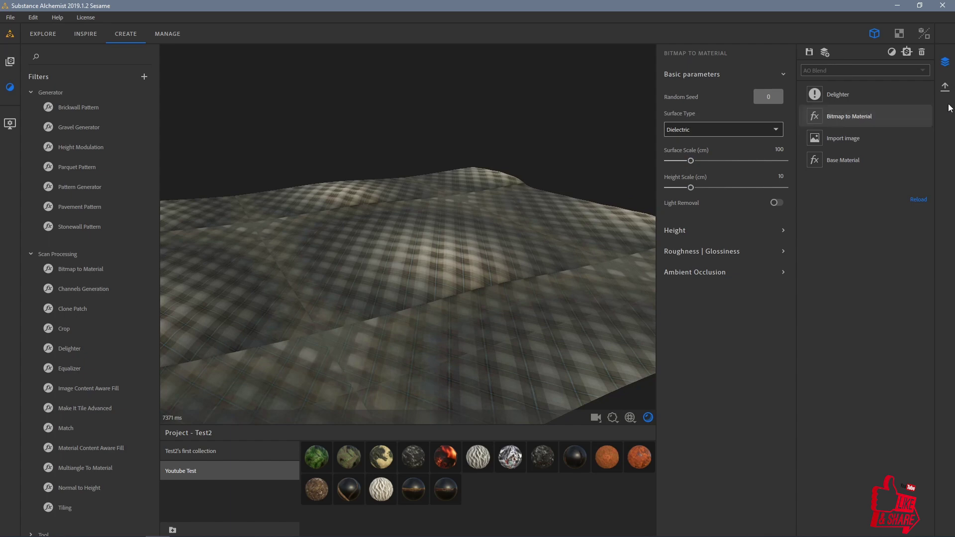
left_click(923, 94)
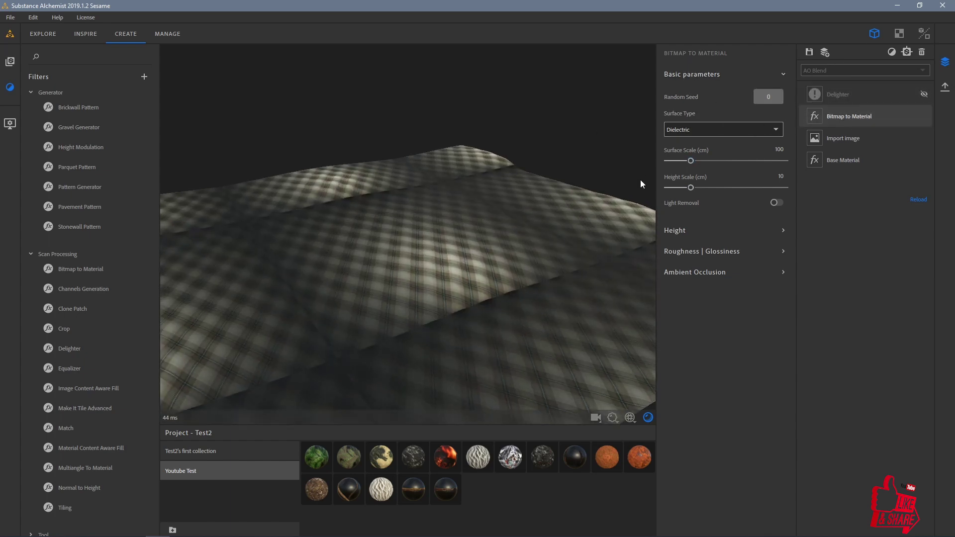
Set the Large and Medium height details scale of the Bitmap to Material layer to -1 and inspect the surface.
left_click(682, 232)
left_click_drag(704, 325, 690, 324)
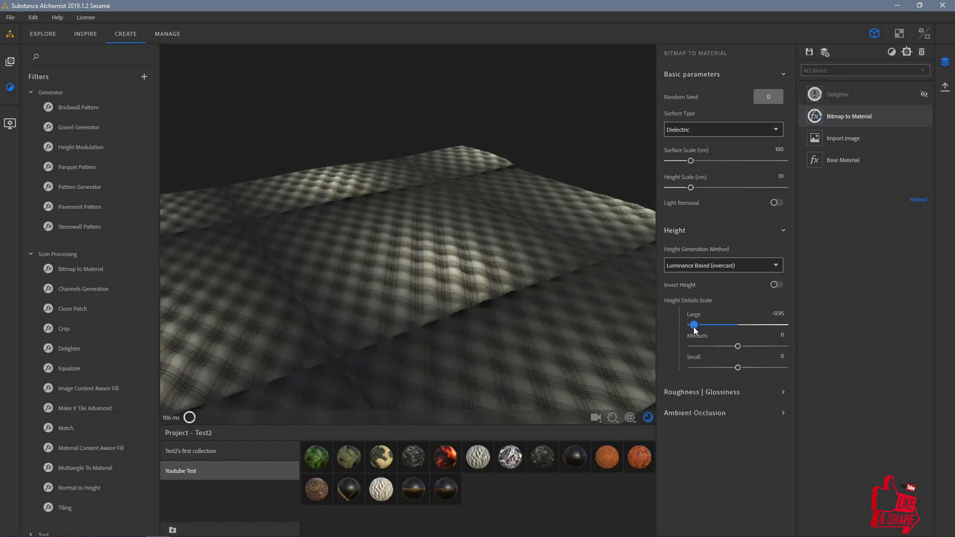
left_click(688, 345)
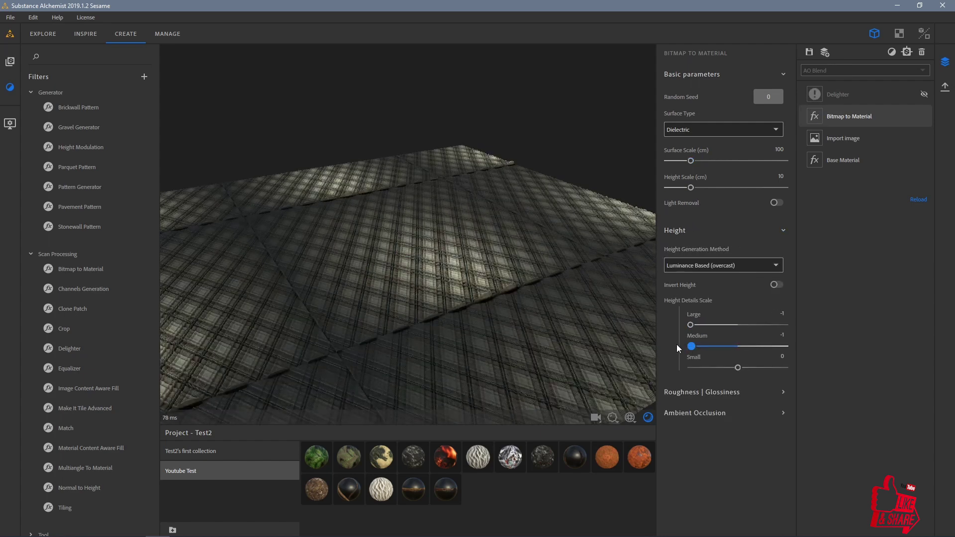
left_click_drag(538, 298, 431, 285)
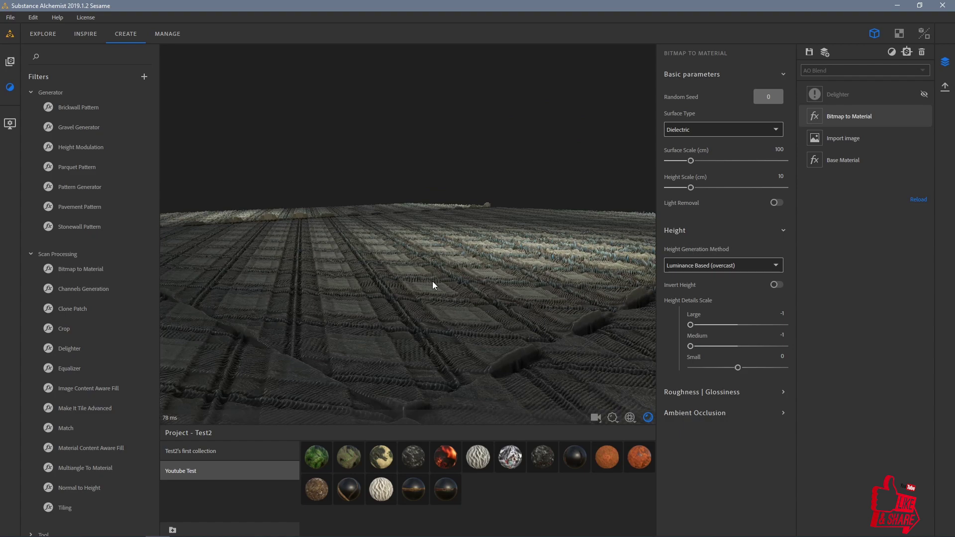
mouse_move(426, 277)
left_mouse_down()
mouse_move(446, 297)
mouse_move(440, 277)
left_mouse_up()
Try a lower Small height details scale on the Bitmap to Material layer and reset it to 0.
left_click(712, 367)
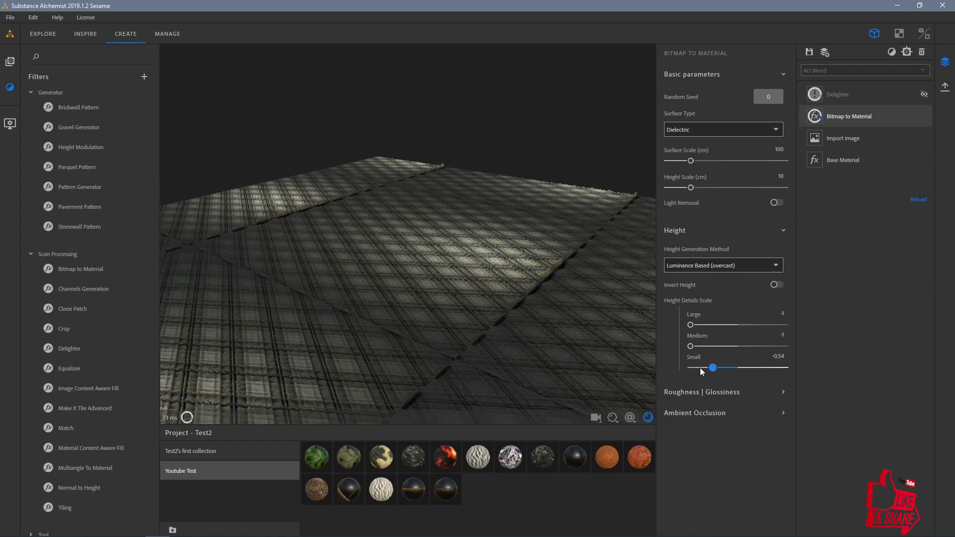
left_click_drag(699, 369, 737, 378)
left_click(778, 356)
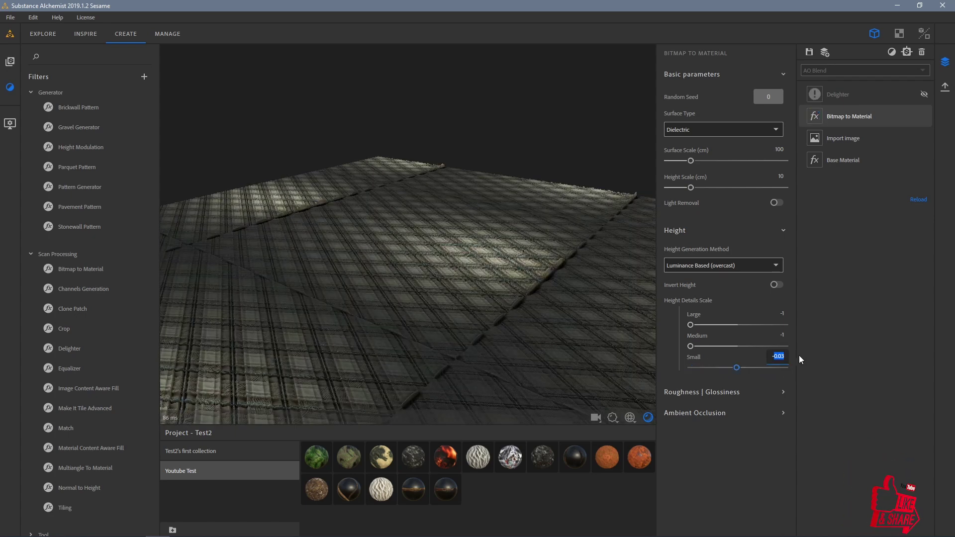
type("0")
key("Return")
Make the Delighter layer visible again and inspect the flattened fabric with its baked shadows reduced.
left_click_drag(518, 297, 410, 247)
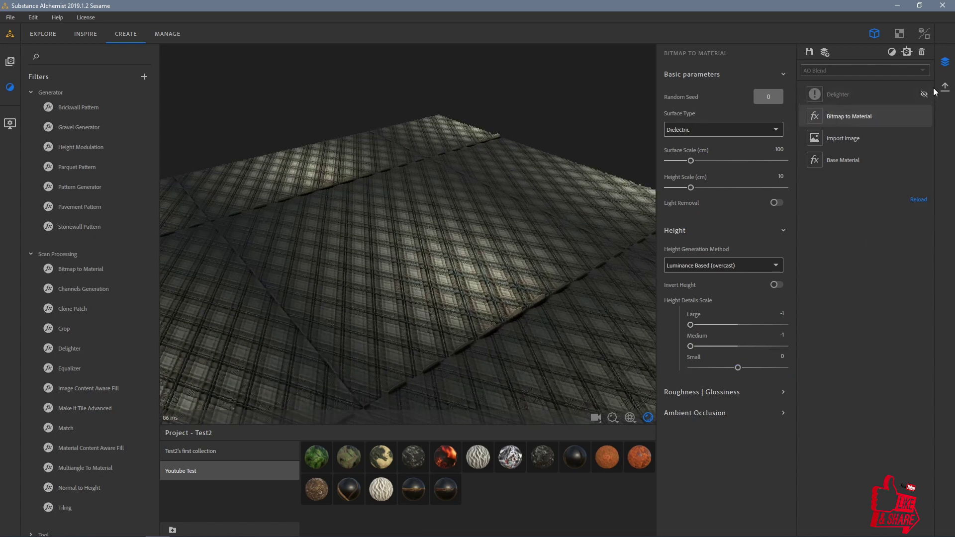
left_click(925, 94)
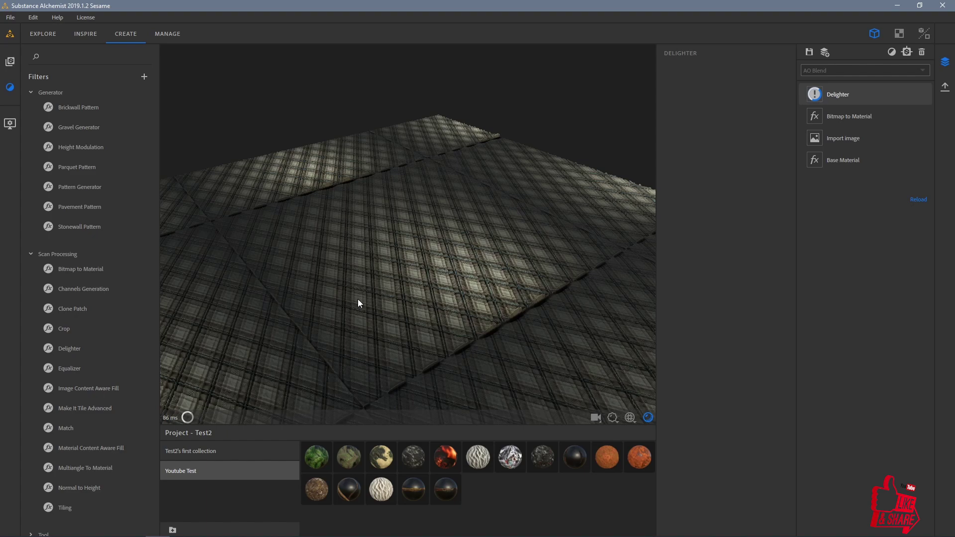
left_click_drag(362, 297, 341, 276)
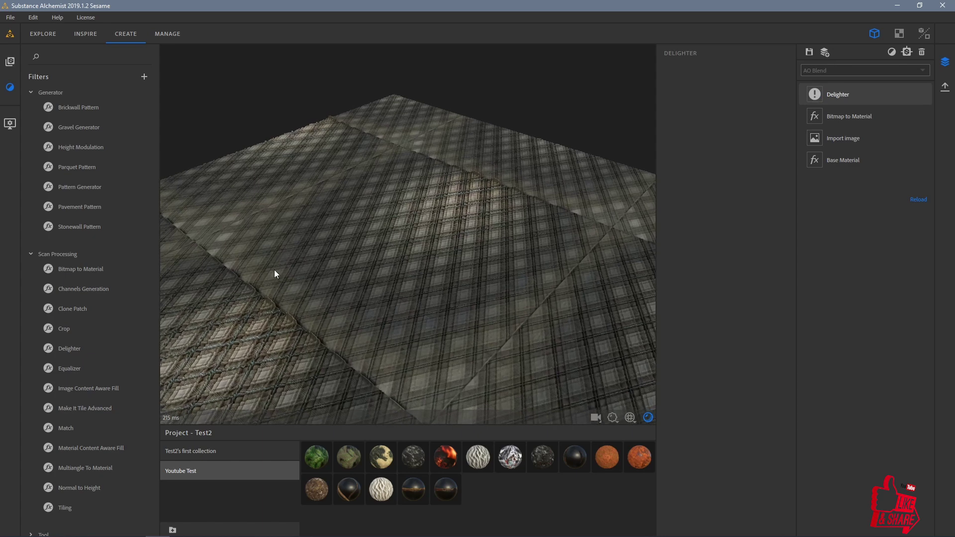
Add the Tiling filter from Scan Processing on top of the Delighter layer and inspect the seams in the 3D-only view.
scroll(102, 368, "up", 1)
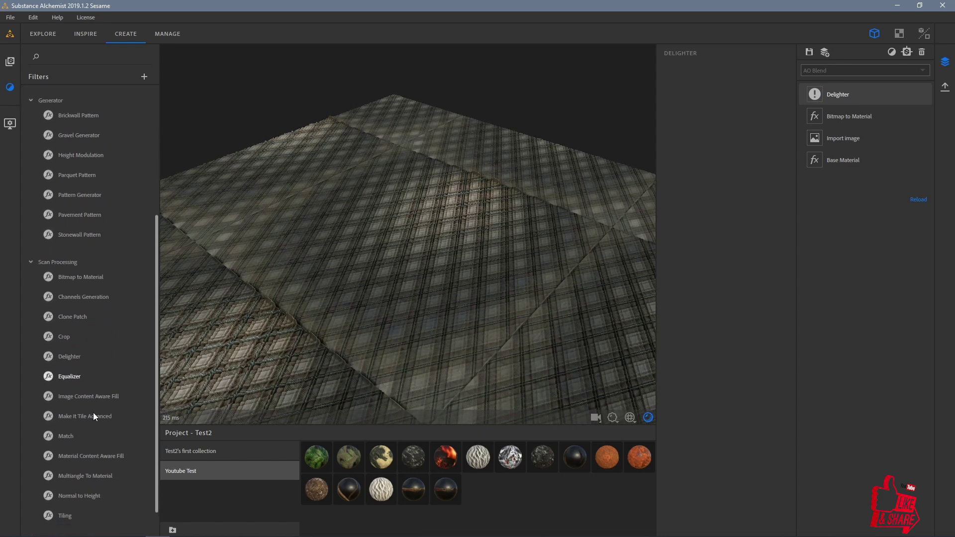
scroll(94, 416, "down", 1)
left_click_drag(77, 506, 324, 311)
left_click_drag(390, 242, 389, 242)
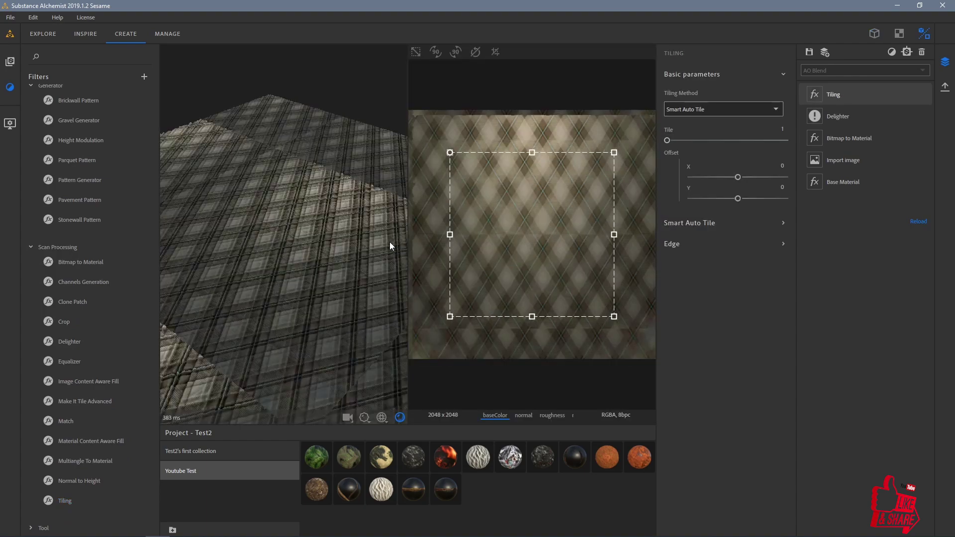
left_click(874, 33)
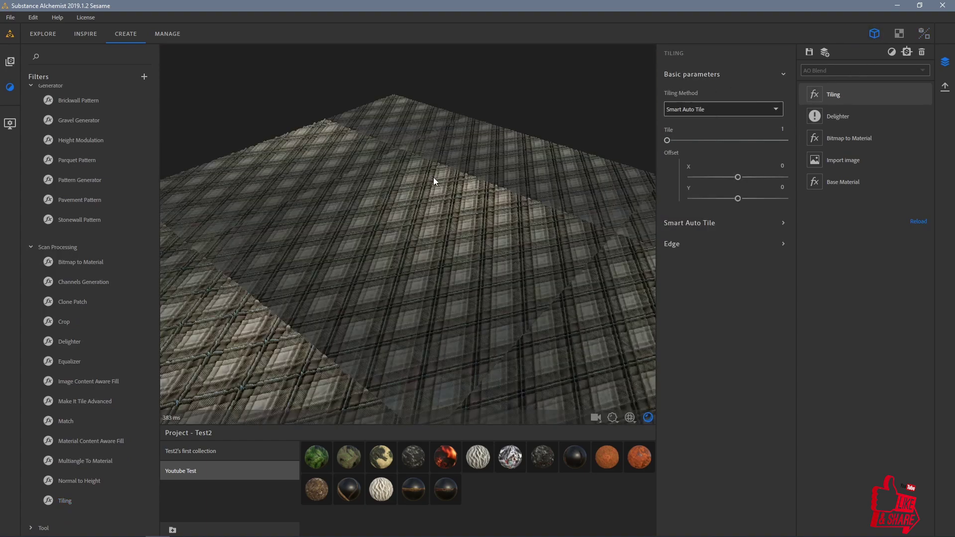
left_click_drag(433, 177, 425, 208)
scroll(646, 234, "up", 5)
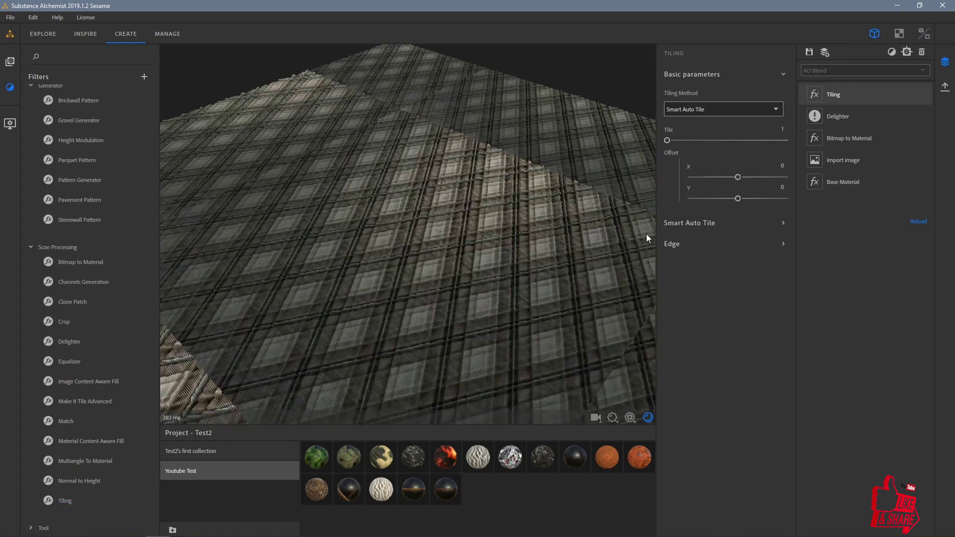
Set the Tiling filter's edge Threshold to 0.77, Blur to 1.89 and Smoothness to 1.09.
left_click(672, 244)
scroll(385, 281, "down", 2)
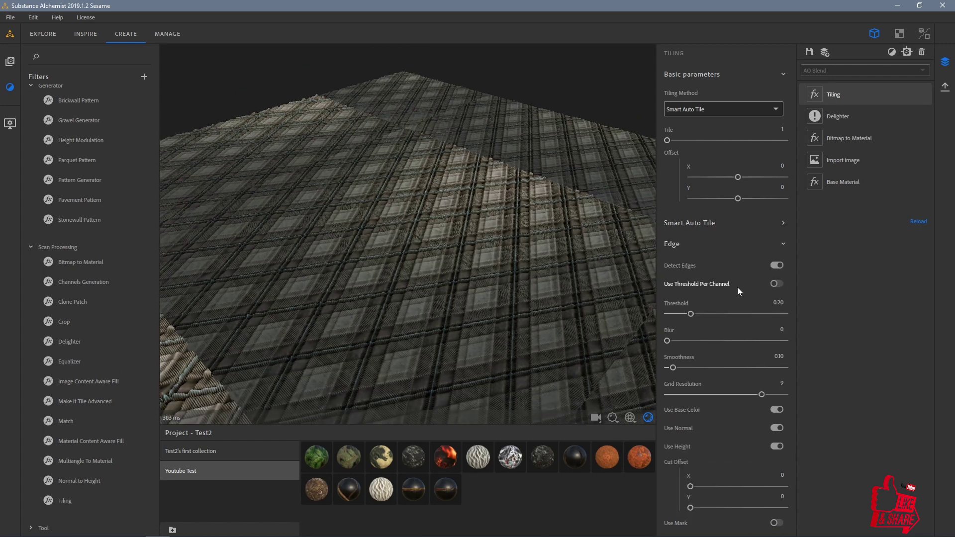
left_click_drag(704, 314, 762, 321)
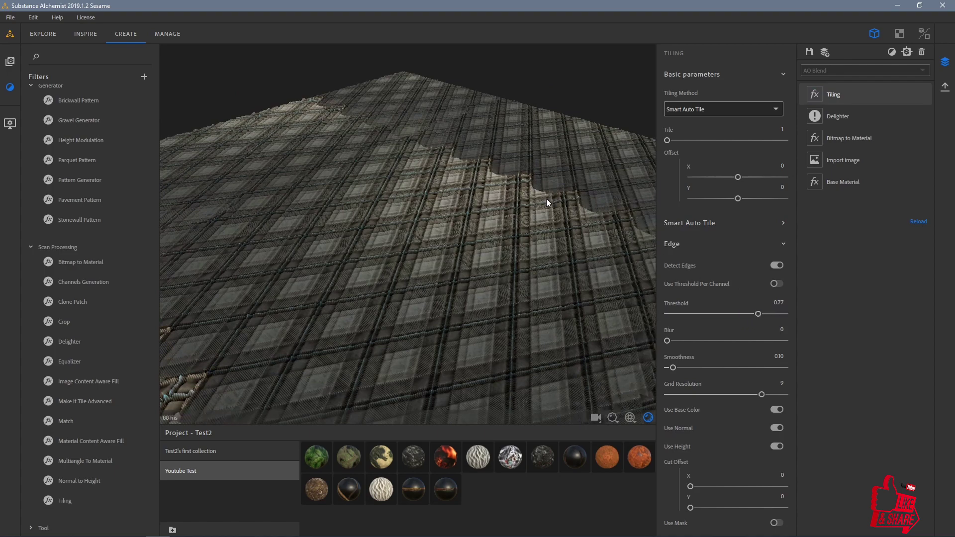
left_click_drag(669, 341, 779, 340)
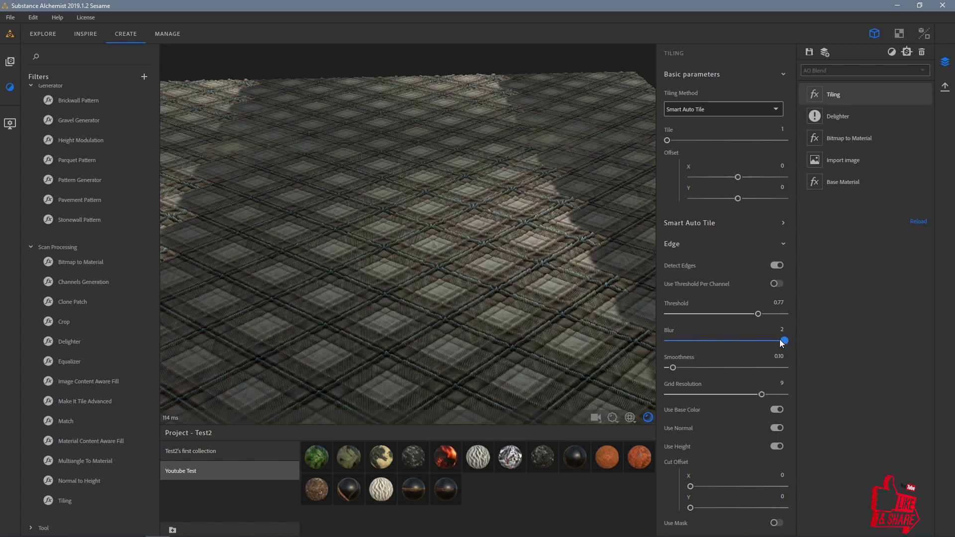
left_click_drag(672, 367, 732, 367)
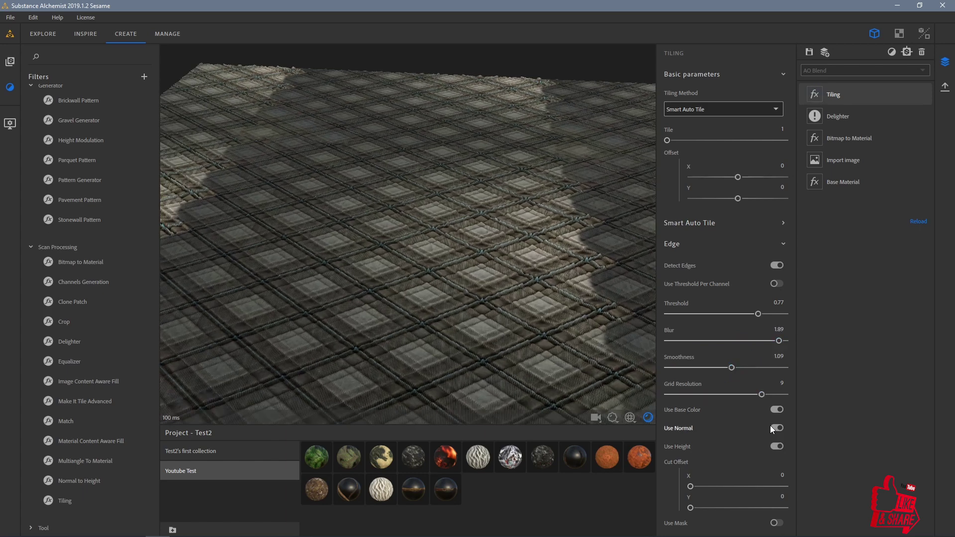
Try the Tiling filter's edge detection with Use Normal, Use Base Color and Use Height toggled in turn.
left_click(777, 428)
left_click(777, 427)
left_click(778, 410)
left_click(779, 411)
left_click(777, 447)
left_click_drag(438, 328, 385, 298)
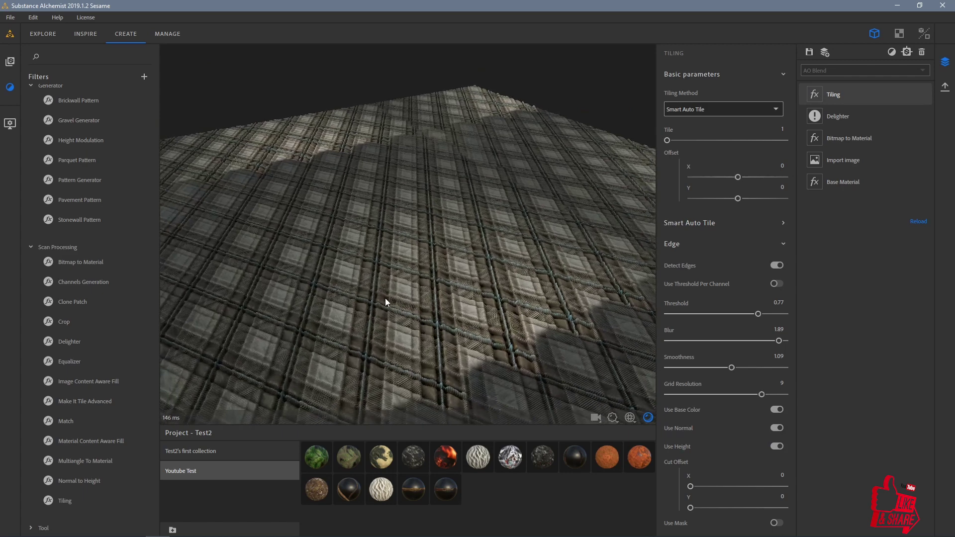
Try the Use Mask option of the Tiling filter's edge settings and turn it off again.
left_click(775, 522)
left_click_drag(455, 304, 475, 307)
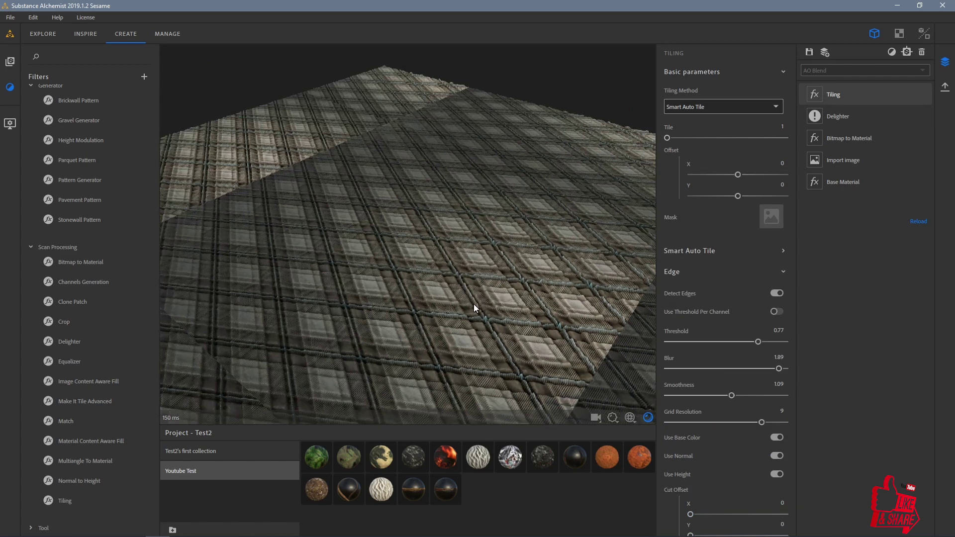
scroll(710, 473, "down", 1)
left_click(777, 520)
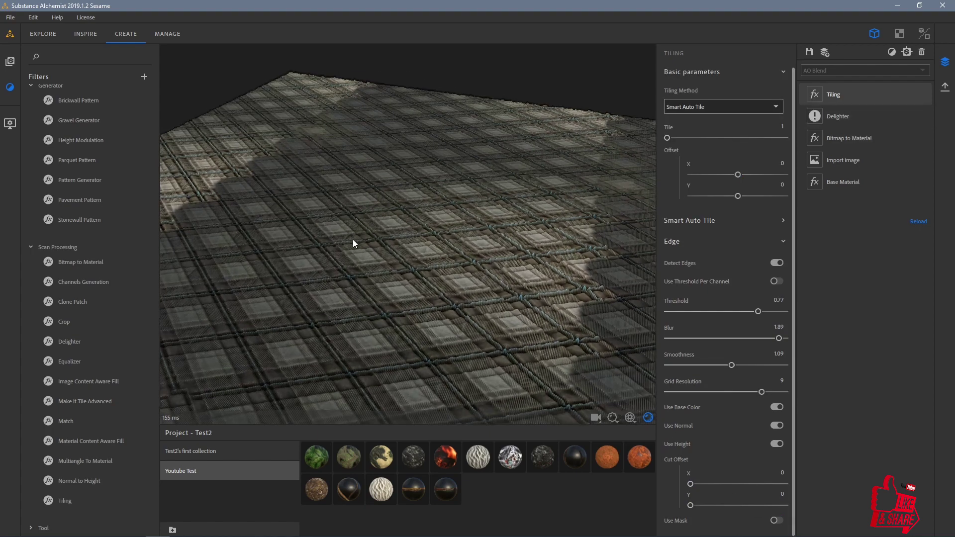
left_click_drag(353, 239, 319, 258)
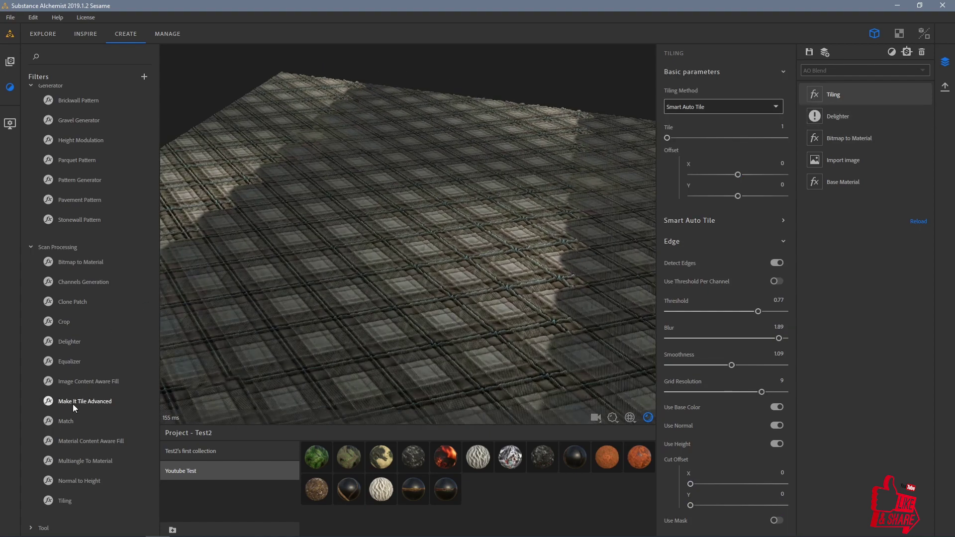
Add the Make It Tile Advanced filter on top of the Tiling layer and show only the 3D view.
left_click_drag(72, 403, 398, 245)
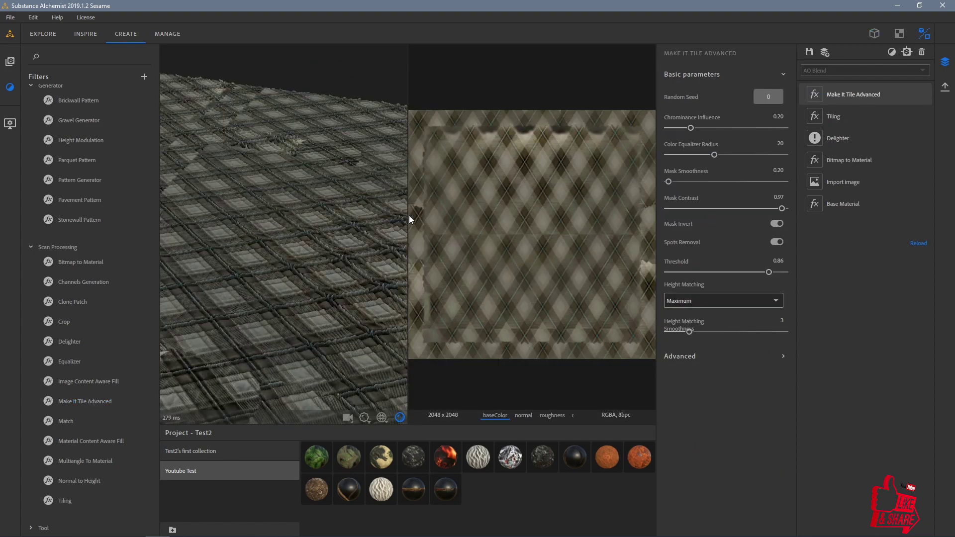
left_click(874, 34)
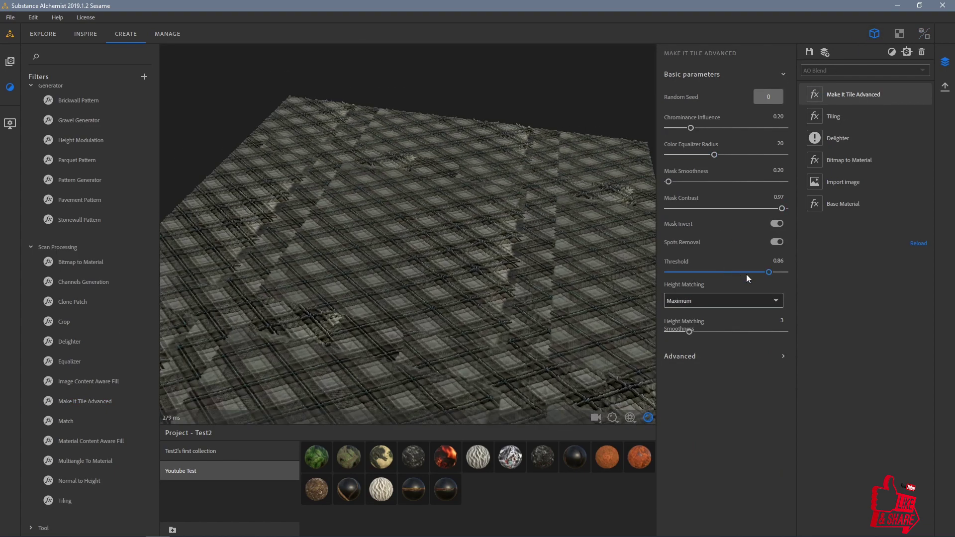
Set Make It Tile Advanced's Threshold to 0.83, Mask Smoothness 9.91, Color Equalizer Radius 39.53, Chrominance Influence 0.82 and Mask Contrast 0.15.
mouse_move(748, 273)
left_mouse_down()
mouse_move(728, 272)
mouse_move(764, 272)
left_mouse_up()
left_click_drag(676, 181, 759, 155)
left_click_drag(702, 131, 763, 138)
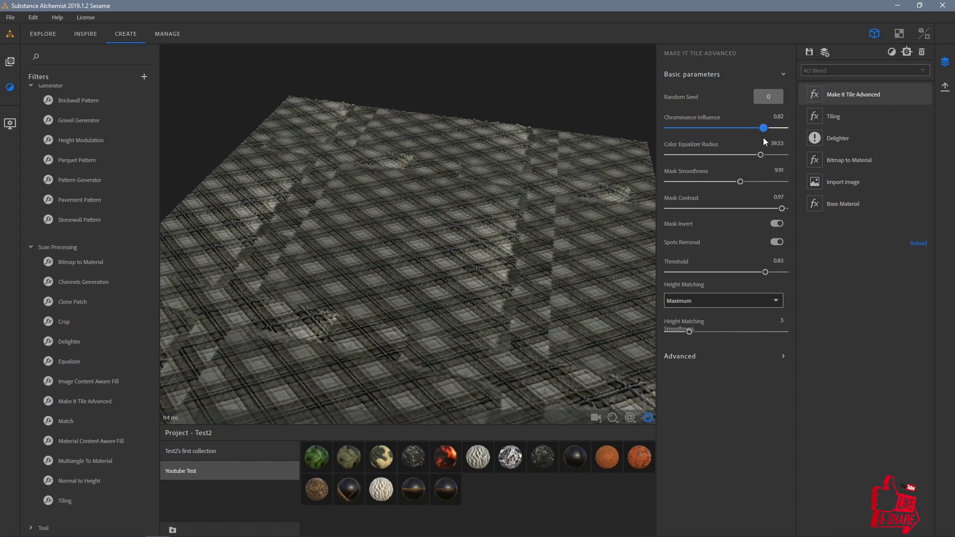
left_click_drag(746, 211, 685, 212)
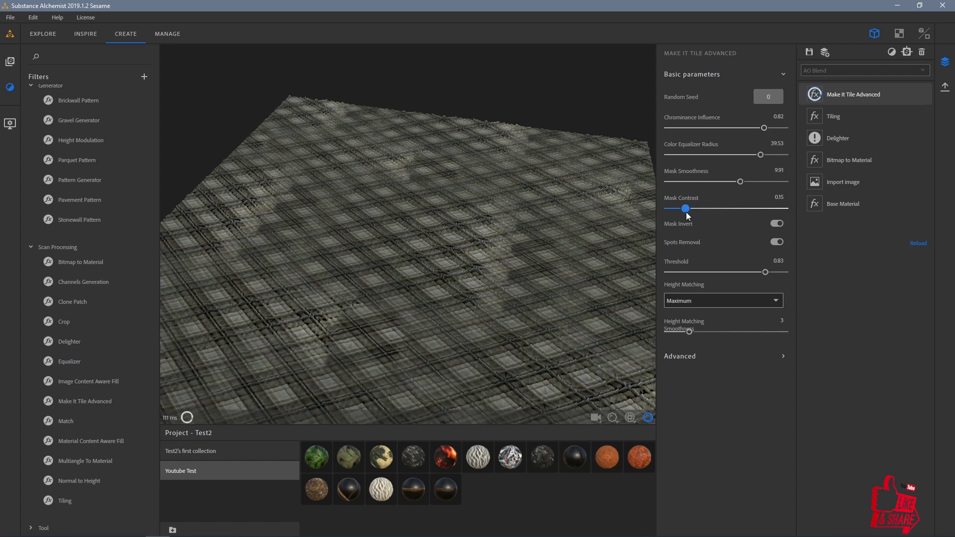
Set the Make It Tile Advanced Threshold to 0.85 and reveal the advanced patch source parameters while inspecting the fabric.
left_click_drag(766, 272, 771, 273)
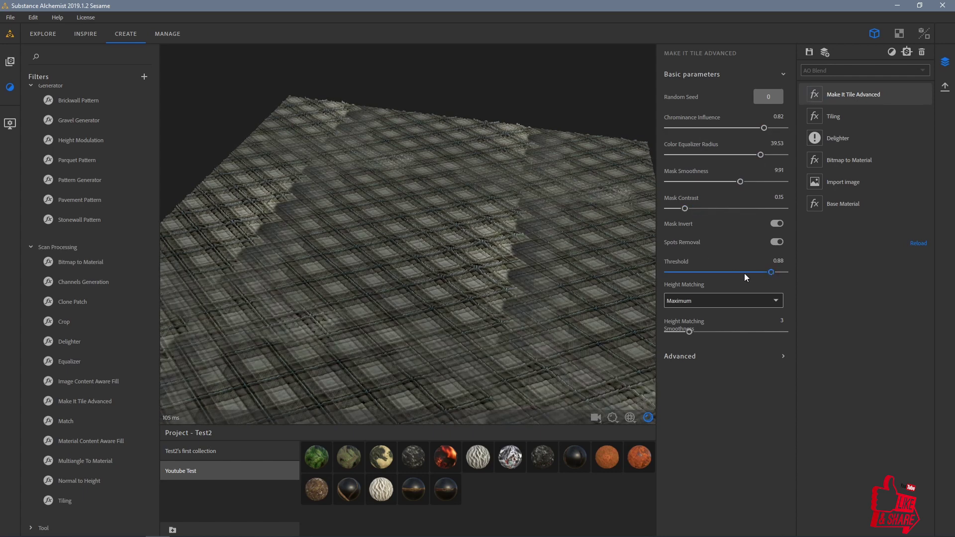
left_click_drag(499, 230, 512, 234)
left_click_drag(772, 276, 768, 277)
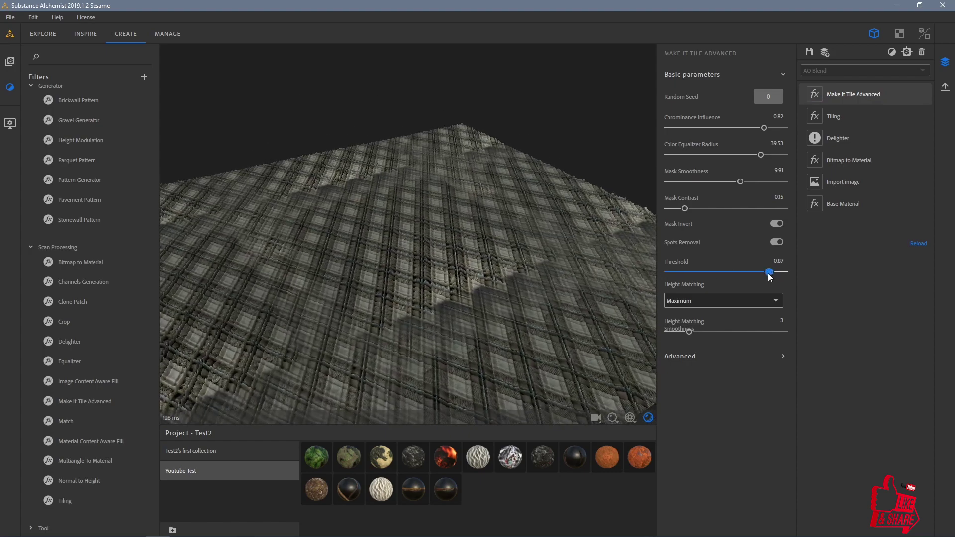
left_click_drag(523, 234, 557, 241)
left_click_drag(643, 210, 385, 243)
left_click(689, 358)
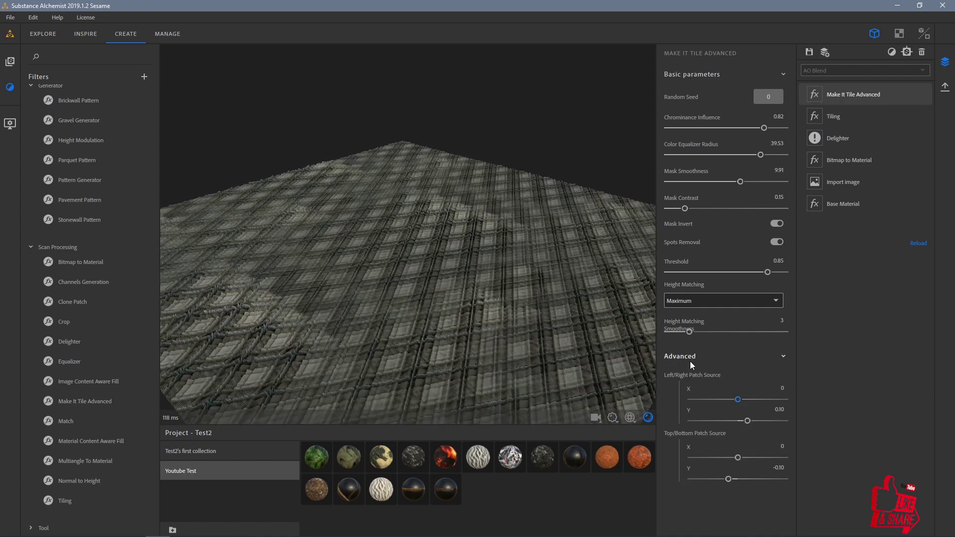
left_click_drag(652, 343, 419, 252)
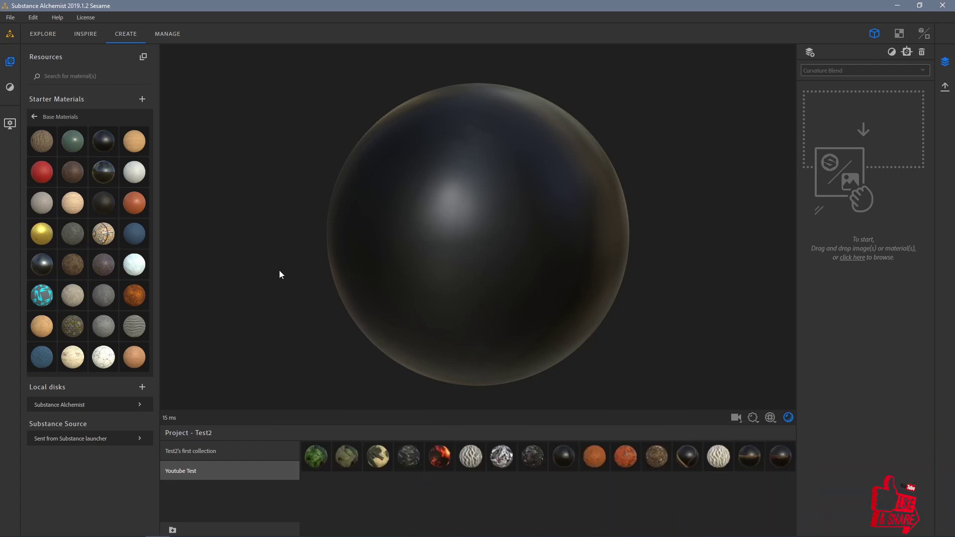
Open the dark grey rock material from the Youtube Test collection.
left_click(410, 461)
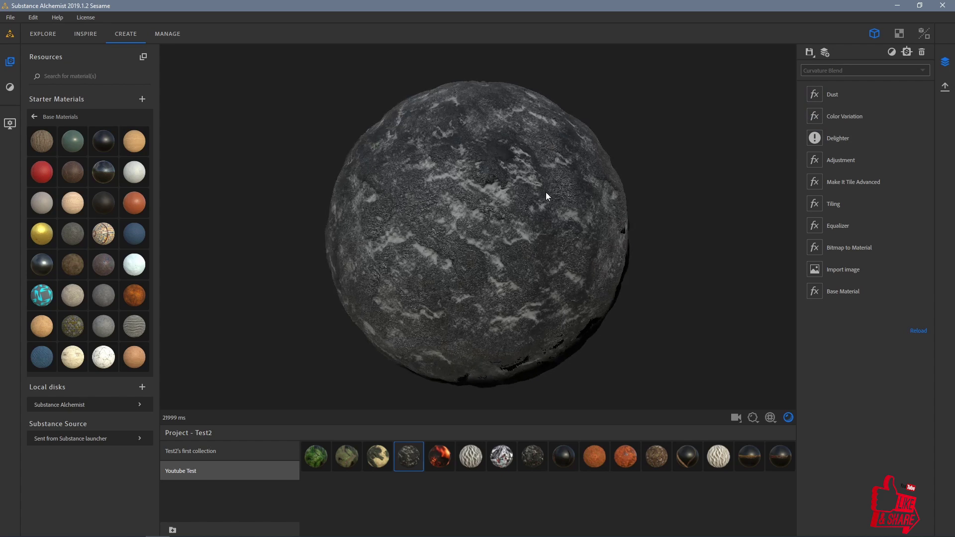
Start a new layer stack without the existing filters, holding only the Ash material.
mouse_move(545, 192)
left_mouse_down()
mouse_move(588, 191)
mouse_move(542, 208)
left_mouse_up()
scroll(542, 205, "up", 3)
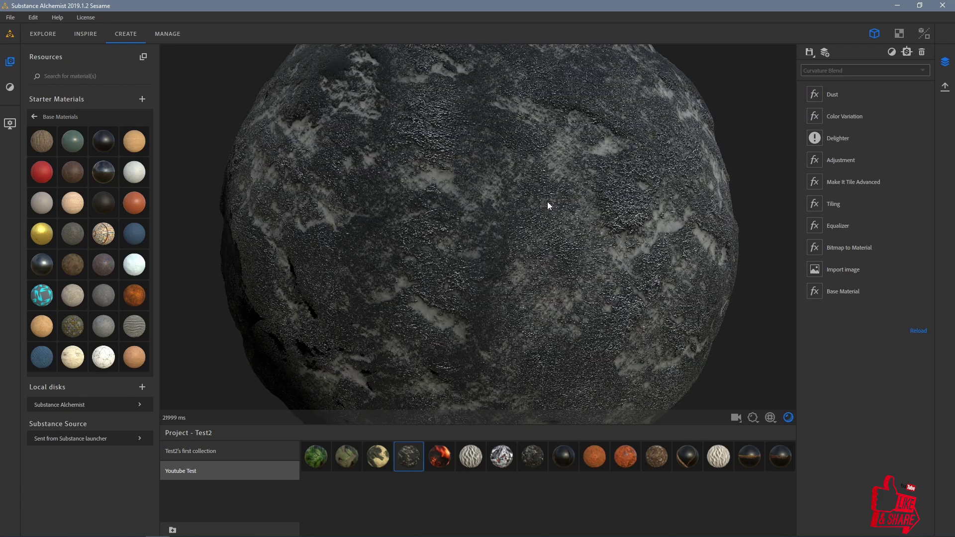
scroll(547, 202, "down", 3)
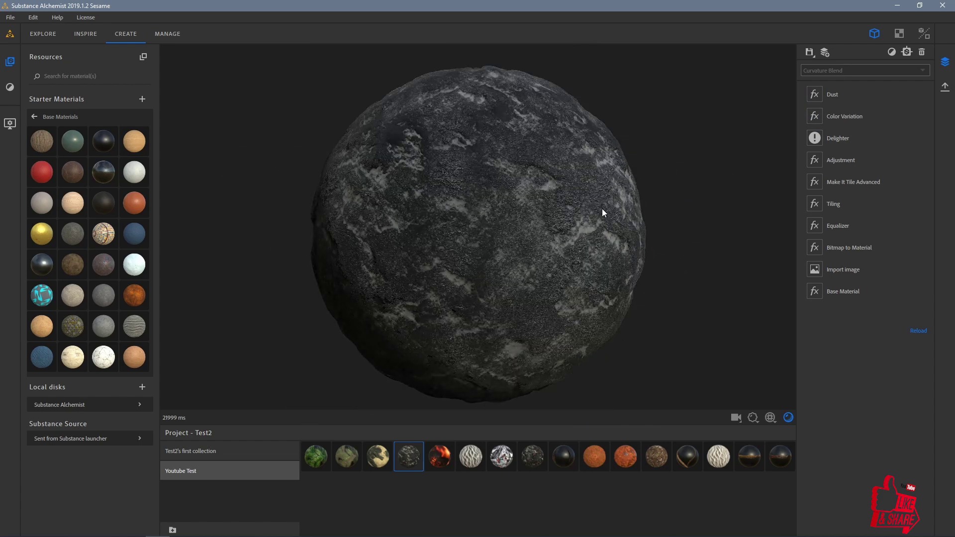
left_click_drag(576, 231, 577, 188)
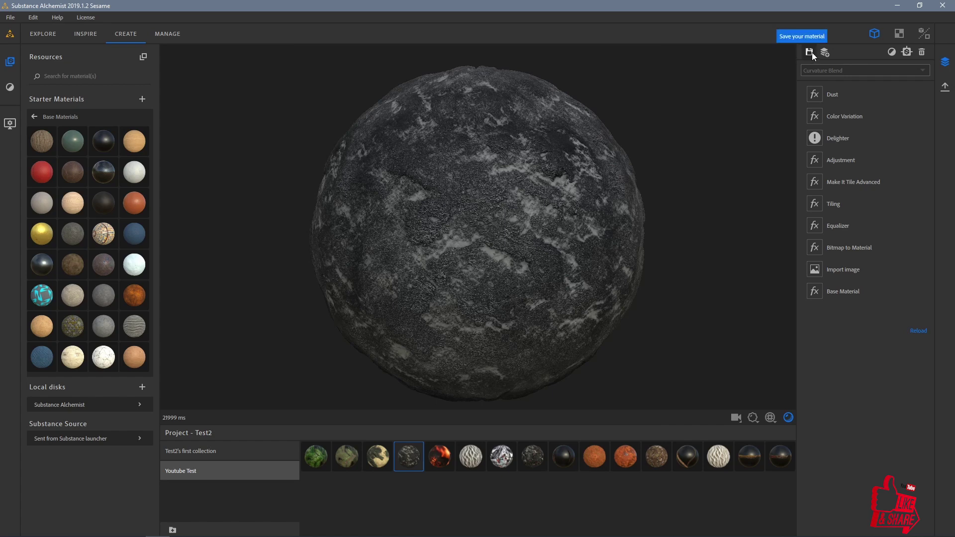
left_click(827, 52)
left_click(562, 302)
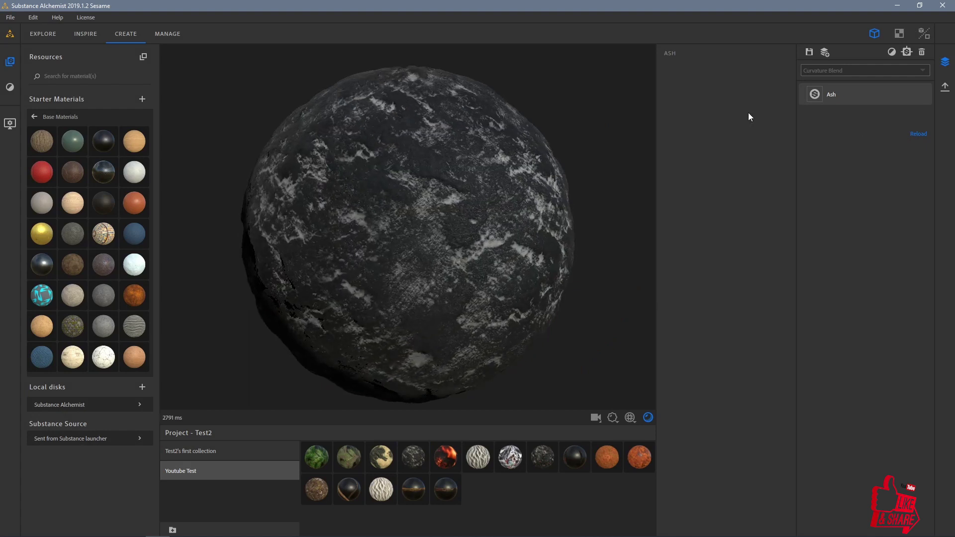
Examine the Ash material's surface and relief on the preview sphere from several angles.
left_click_drag(544, 192, 491, 169)
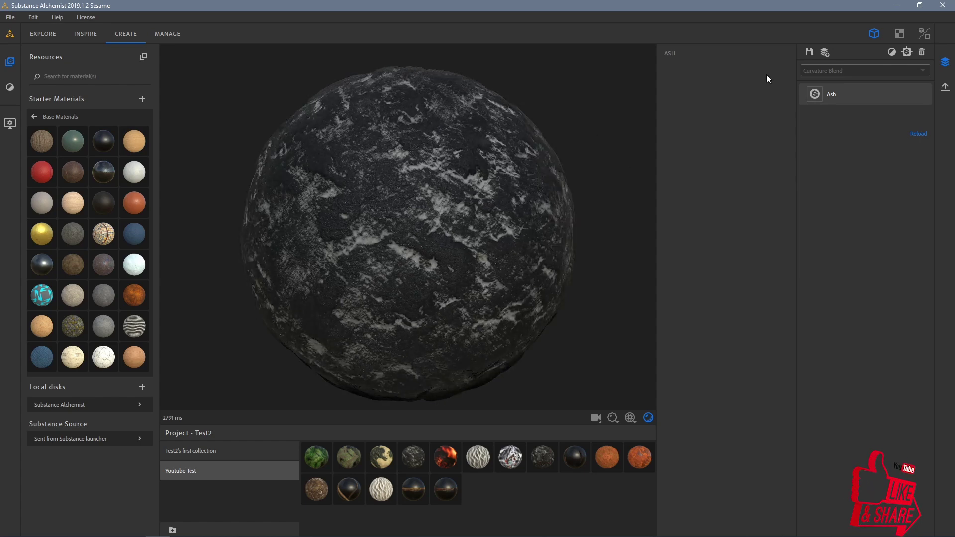
left_click_drag(559, 169, 453, 171)
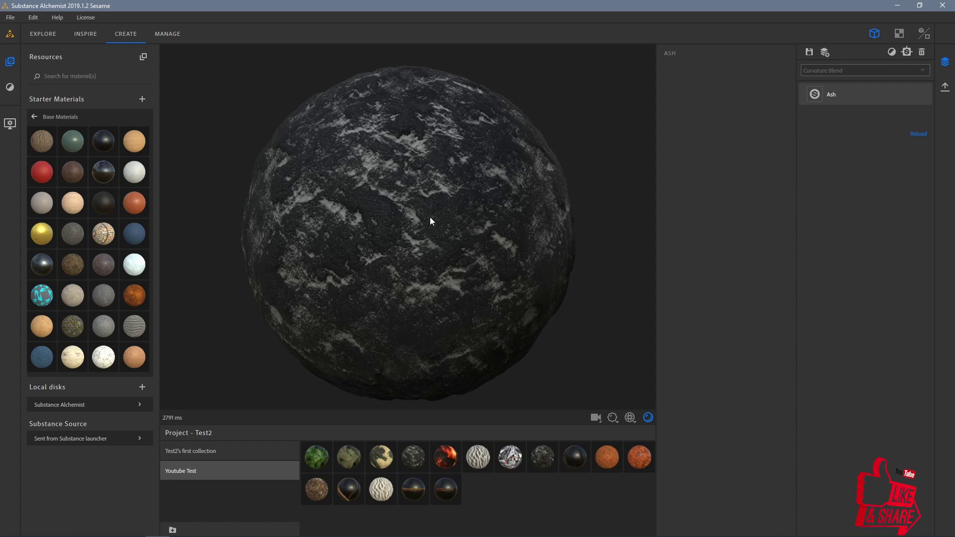
left_click_drag(430, 219, 459, 203)
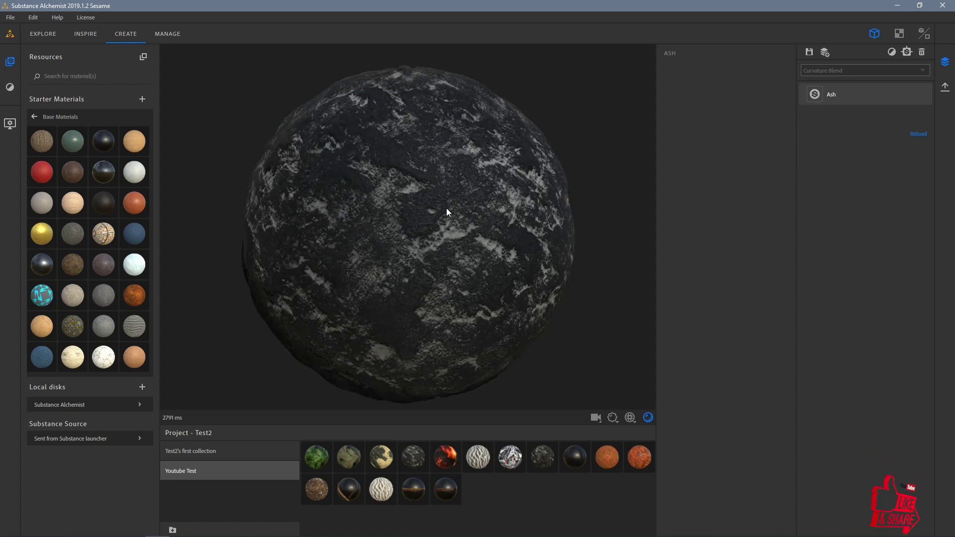
left_click_drag(645, 172, 558, 123)
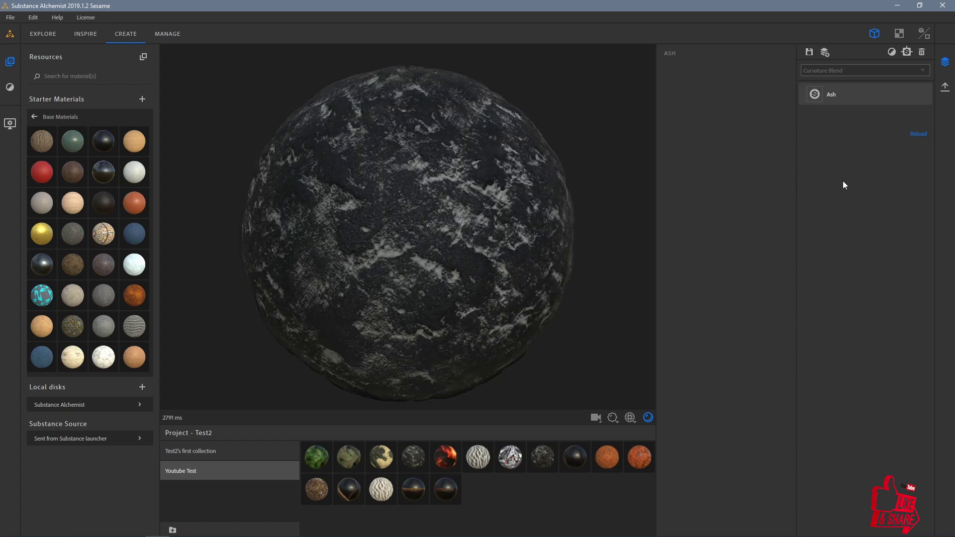
left_click_drag(519, 209, 456, 195)
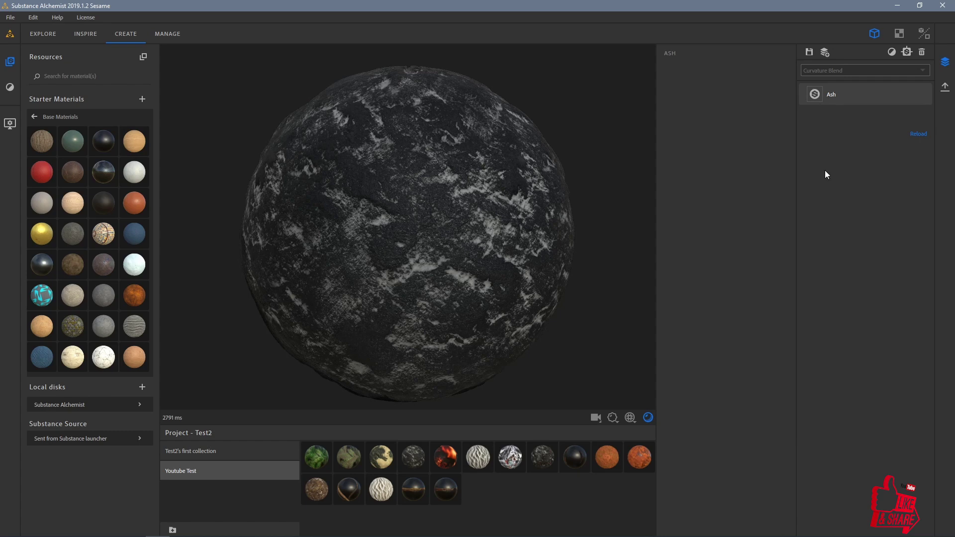
left_click_drag(485, 252, 467, 254)
left_click_drag(443, 215, 489, 187)
left_click_drag(411, 208, 390, 213)
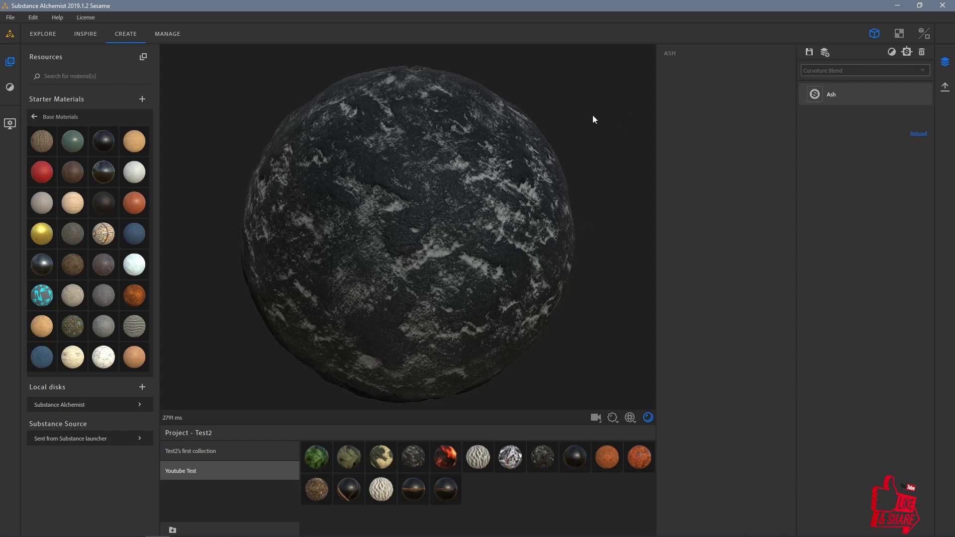
left_click_drag(410, 174, 407, 117)
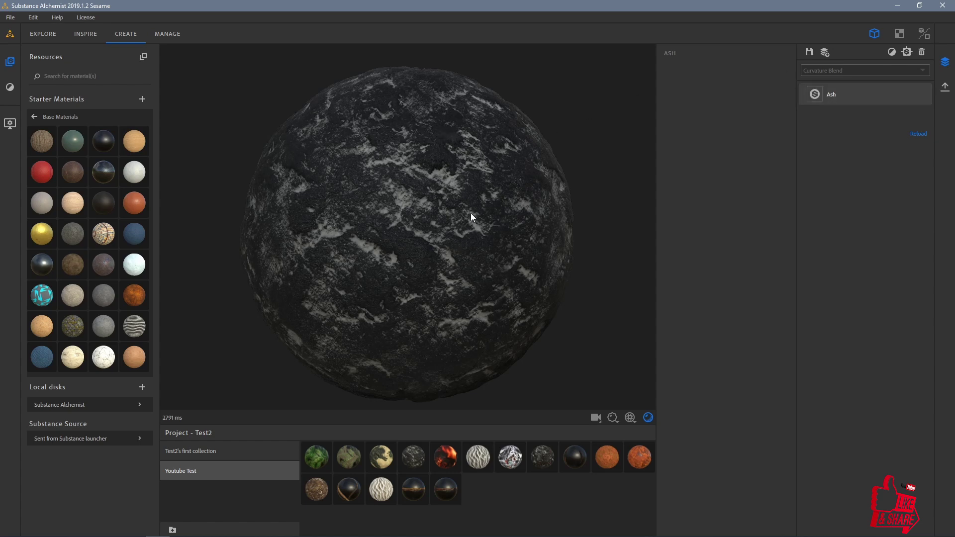
left_click_drag(471, 214, 516, 181)
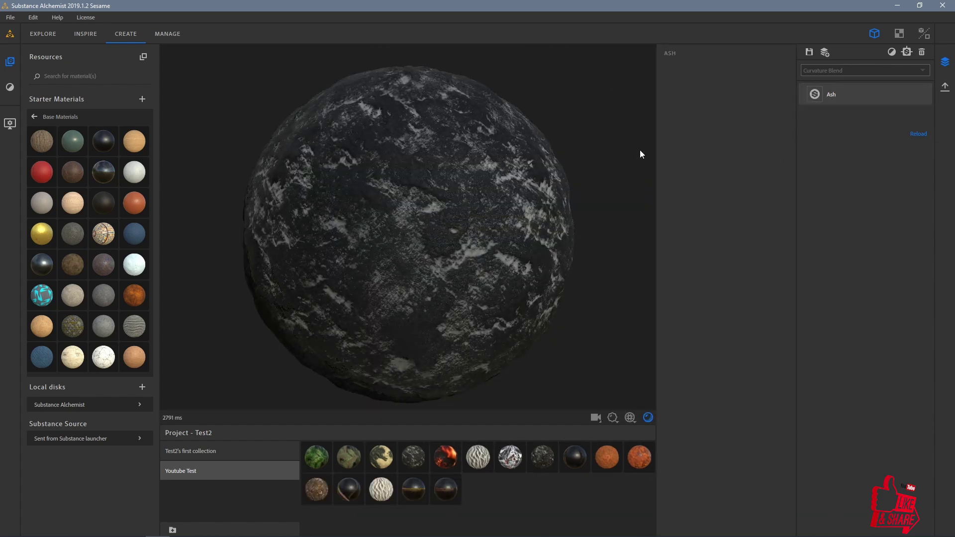
left_click_drag(482, 205, 488, 223)
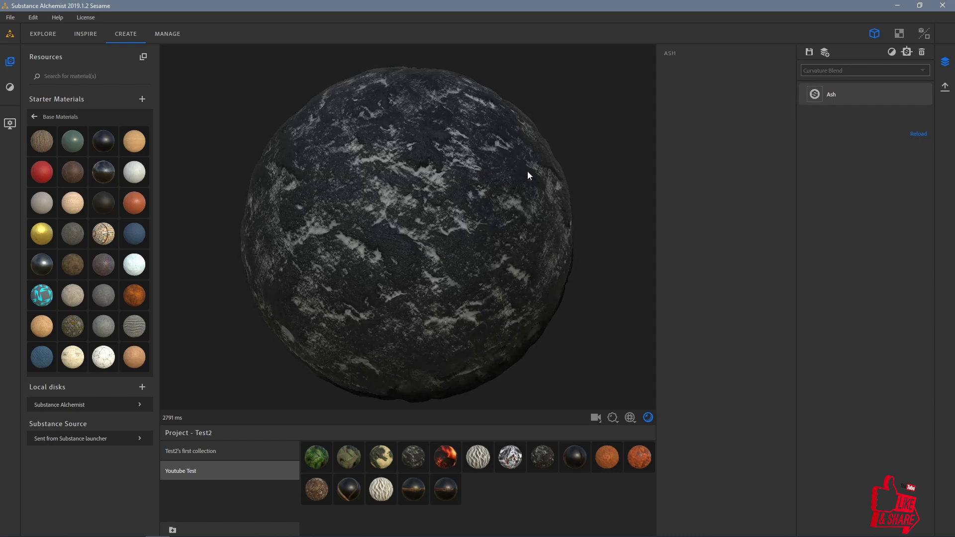
left_click_drag(528, 172, 577, 185)
left_click_drag(593, 154, 539, 197)
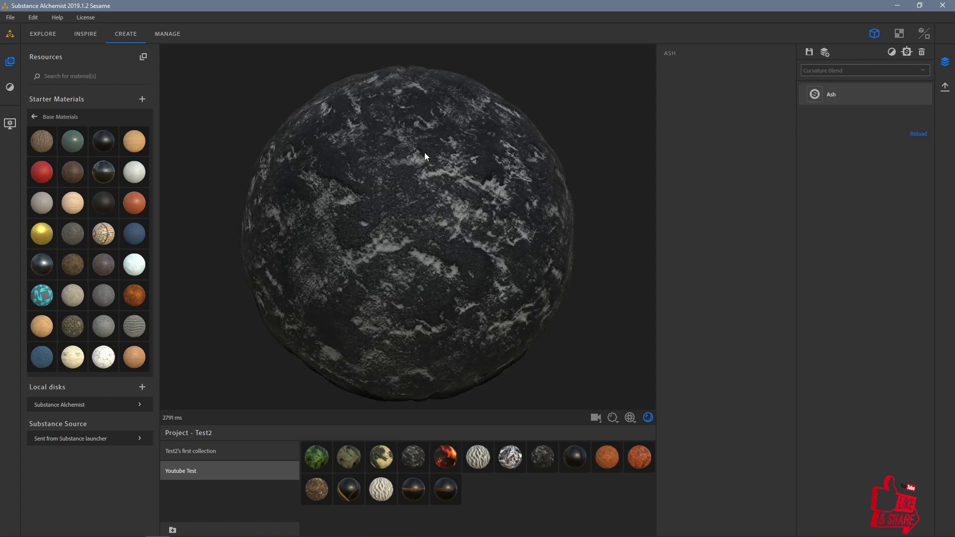
Add the Brickwall Pattern generator filter on top of the Ash layer.
left_click(10, 87)
left_click_drag(450, 229, 436, 215)
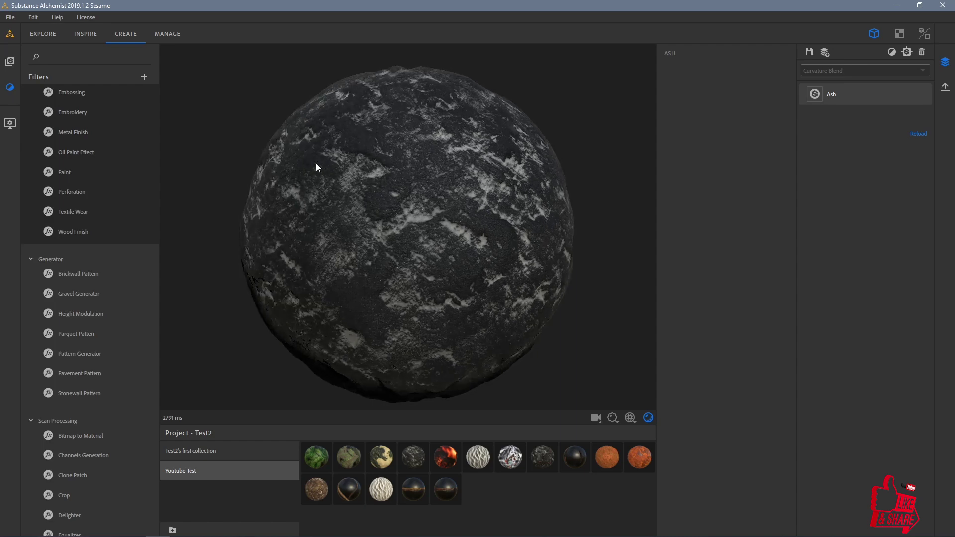
scroll(106, 279, "down", 8)
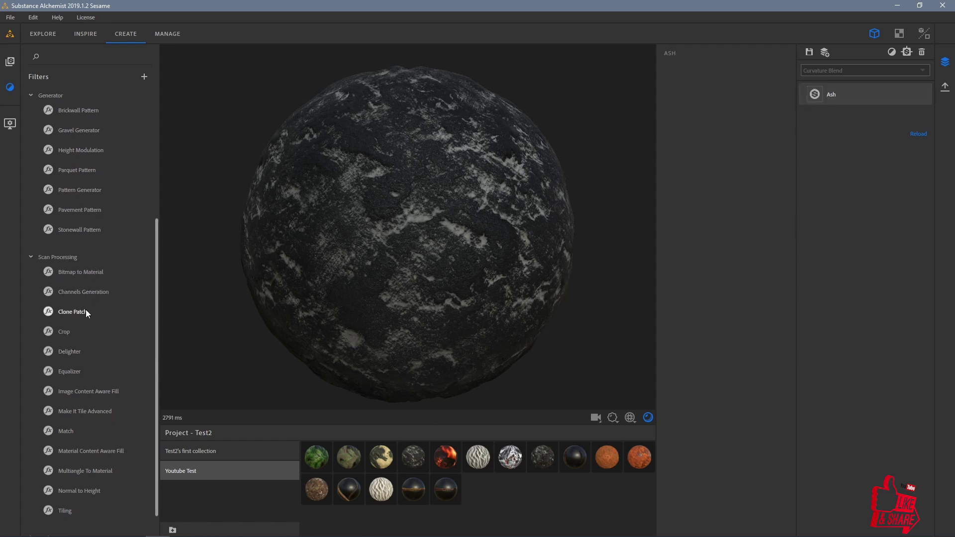
scroll(86, 310, "up", 3)
scroll(62, 250, "up", 3)
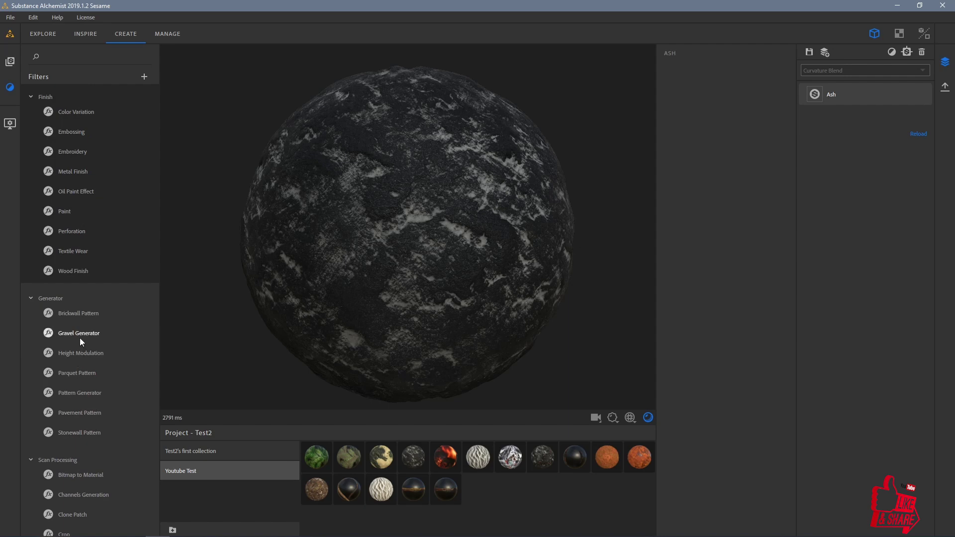
left_click(83, 317)
left_click_drag(82, 317, 352, 246)
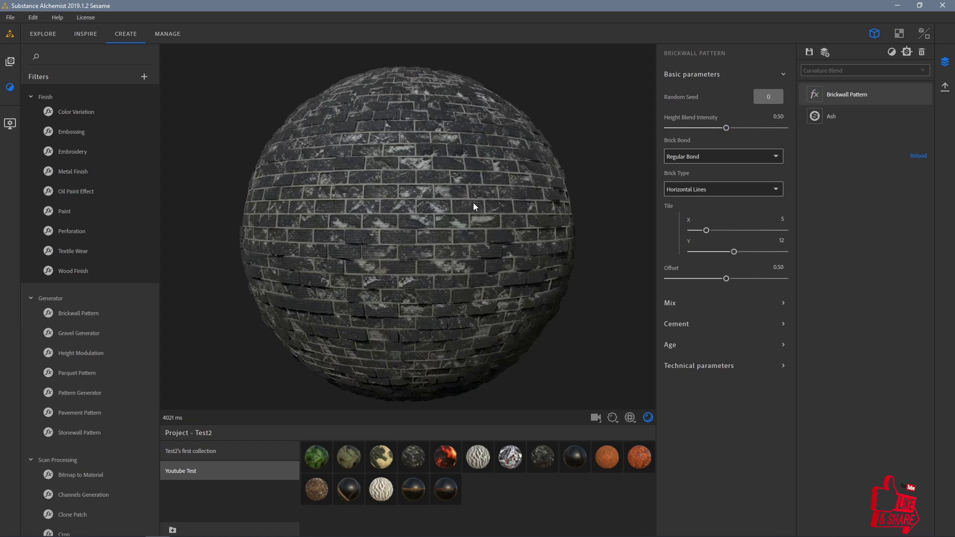
Set the Brickwall Pattern's Brick Type to Horizontal Hairlines and its Mix Mode to Vertical, and inspect the bricks.
scroll(472, 202, "up", 3)
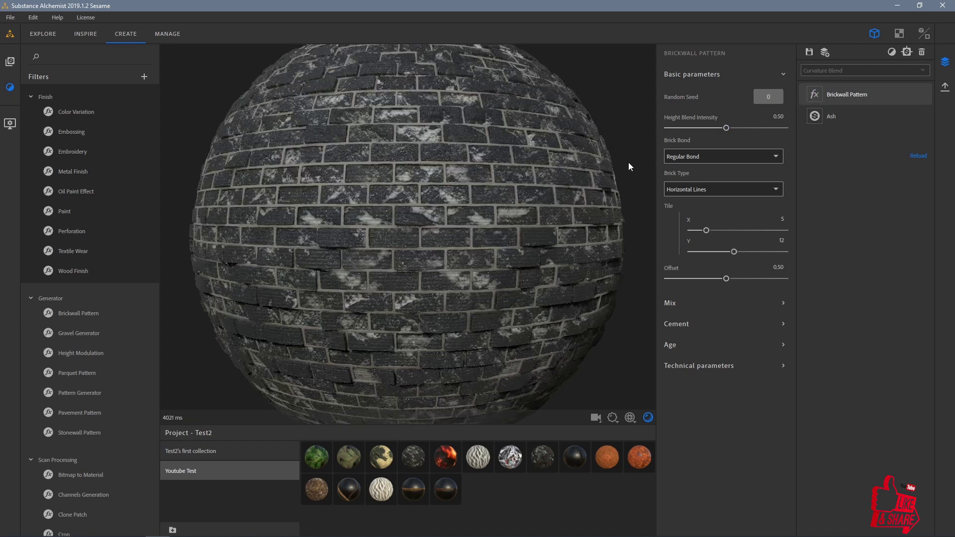
left_click(705, 190)
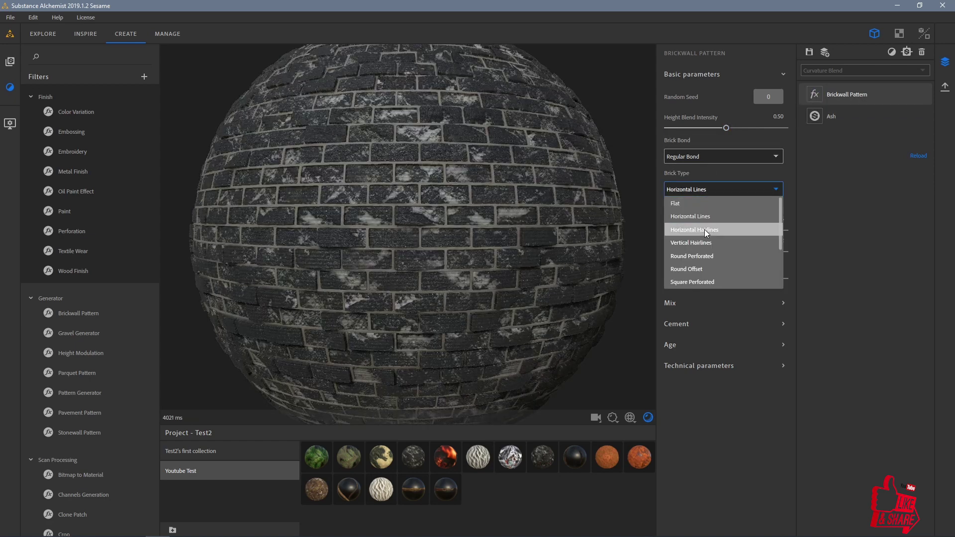
left_click(704, 228)
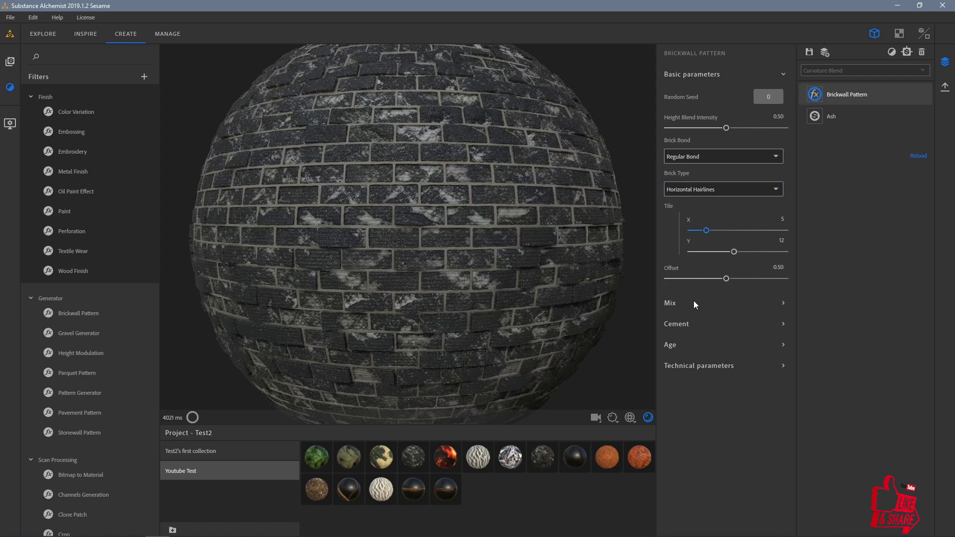
left_click(666, 303)
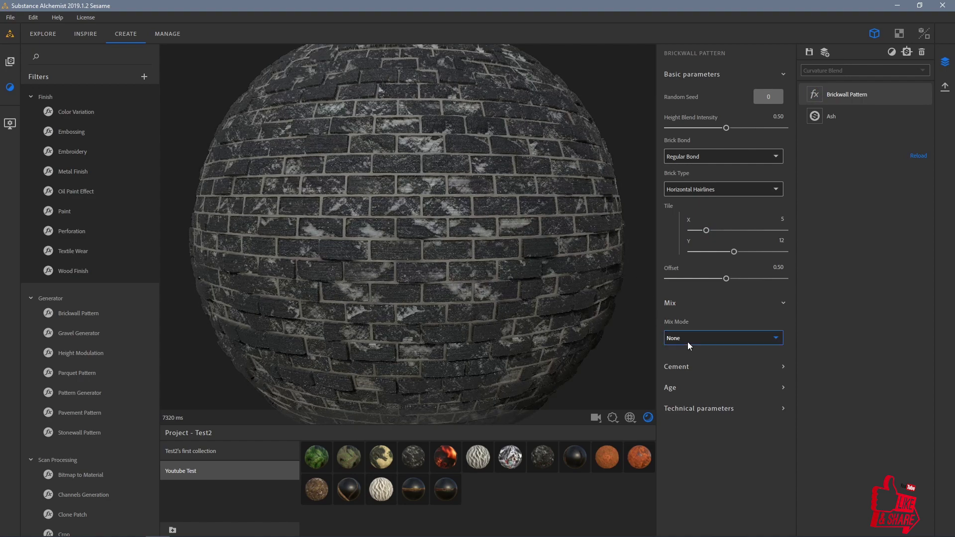
left_click(688, 340)
left_click(692, 380)
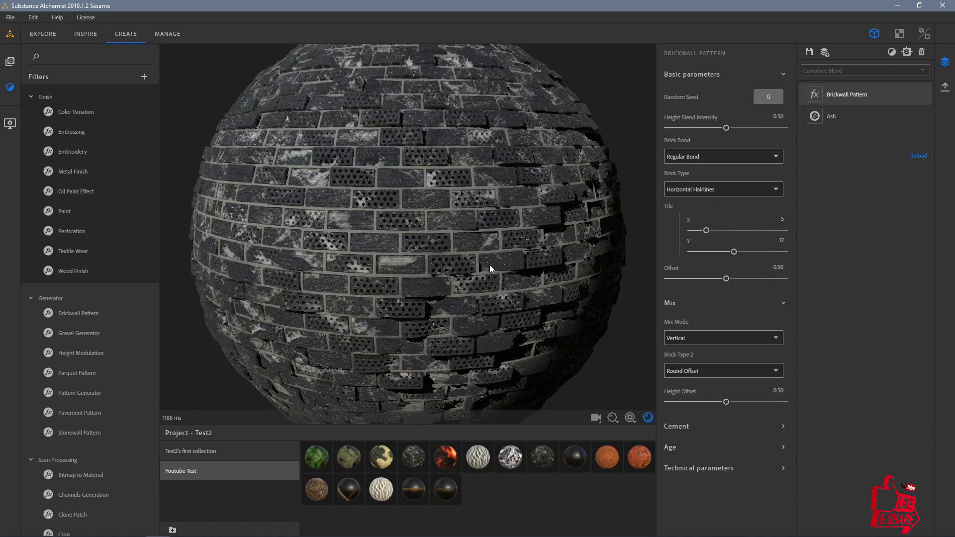
left_click_drag(463, 246, 519, 246)
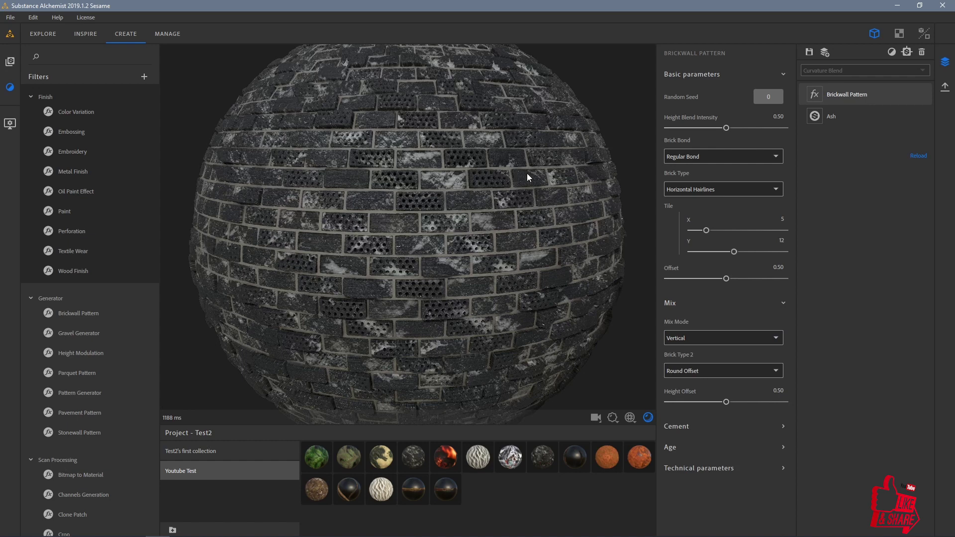
left_click_drag(439, 254, 473, 194)
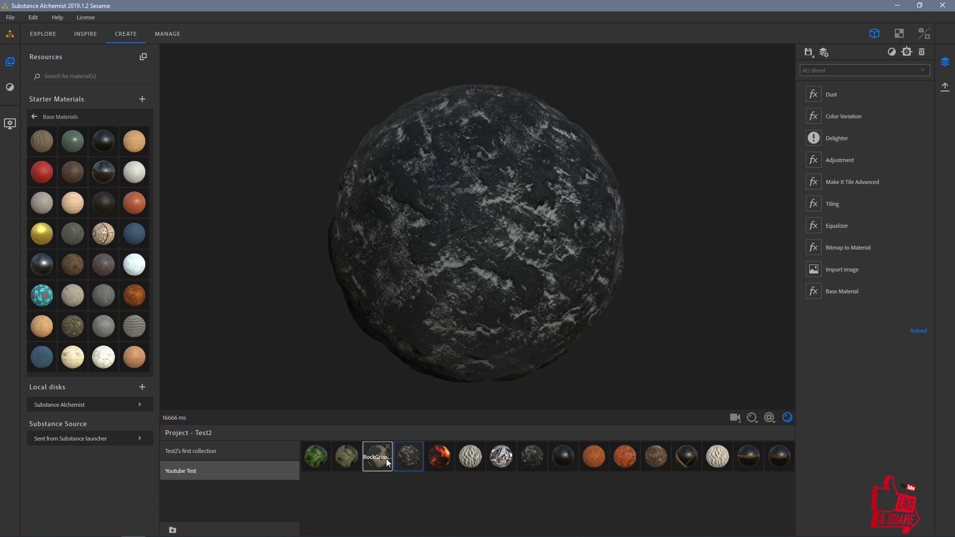
Add the RockGround material from the Youtube Test collection on top of the Dust layer using Height Blend.
left_click_drag(388, 462, 476, 269)
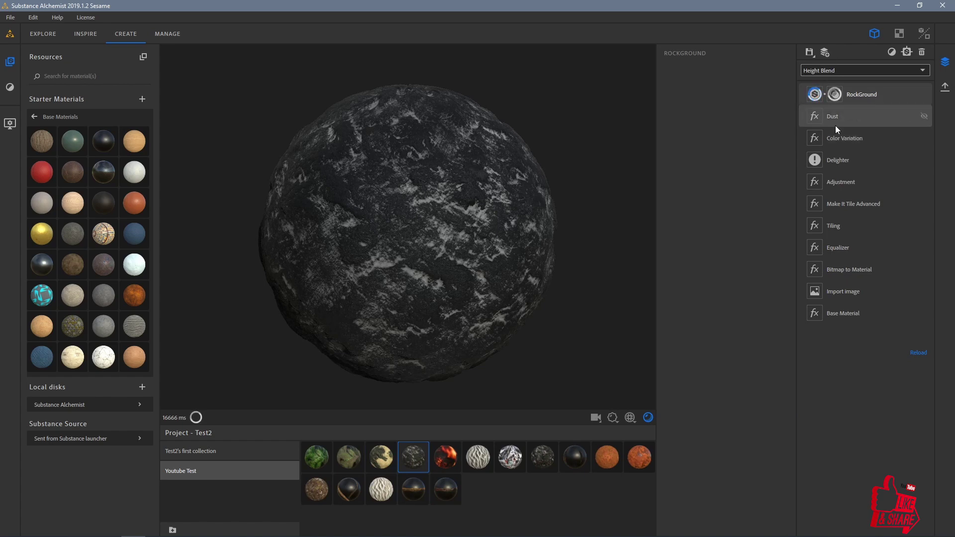
left_click(830, 73)
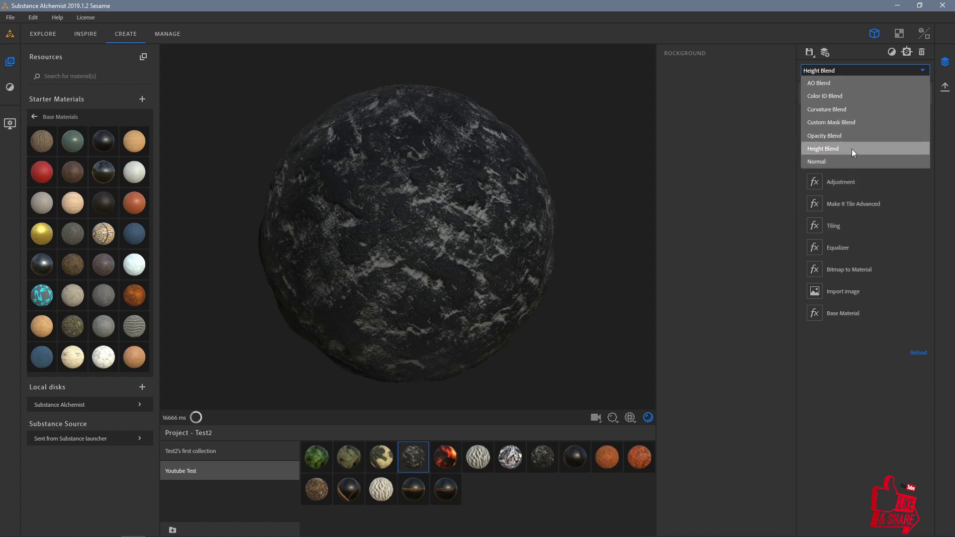
left_click(778, 141)
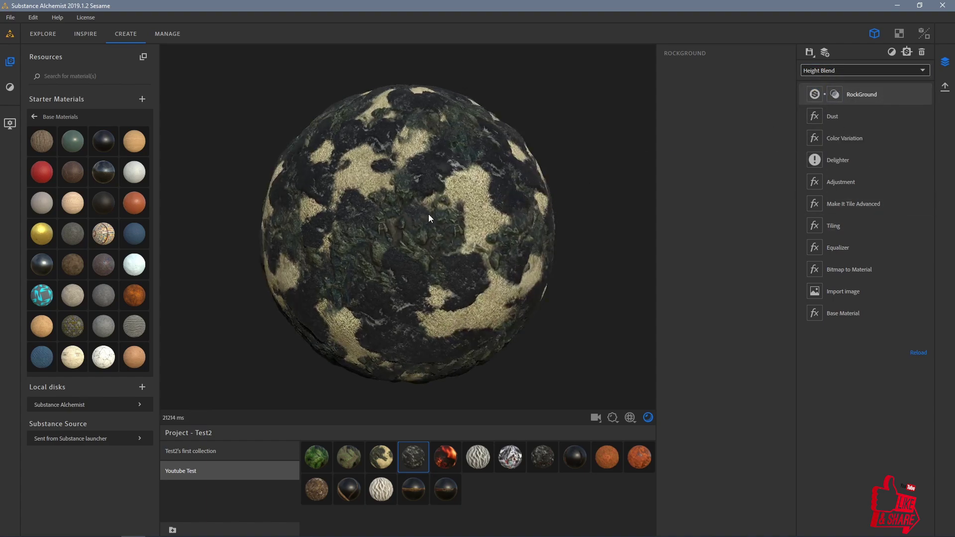
scroll(428, 212, "up", 5)
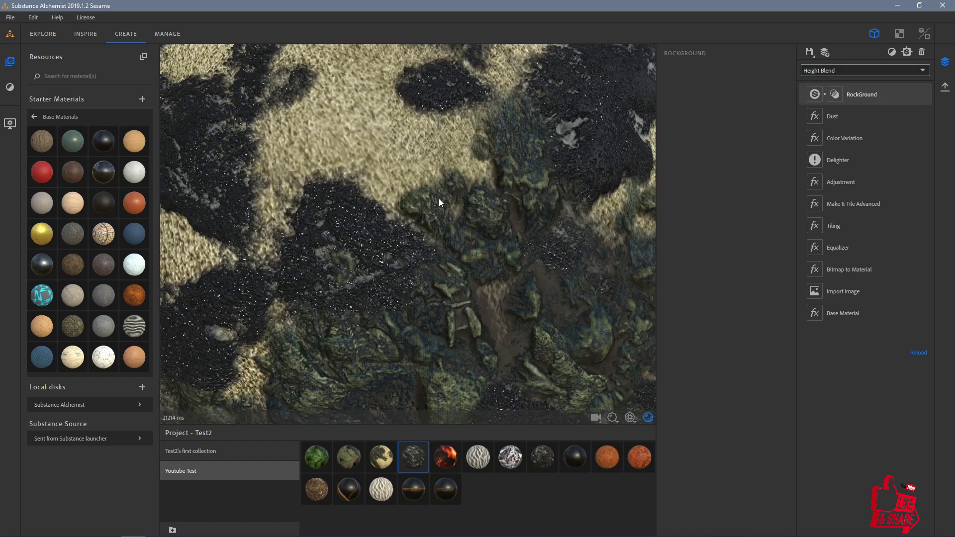
scroll(360, 231, "down", 3)
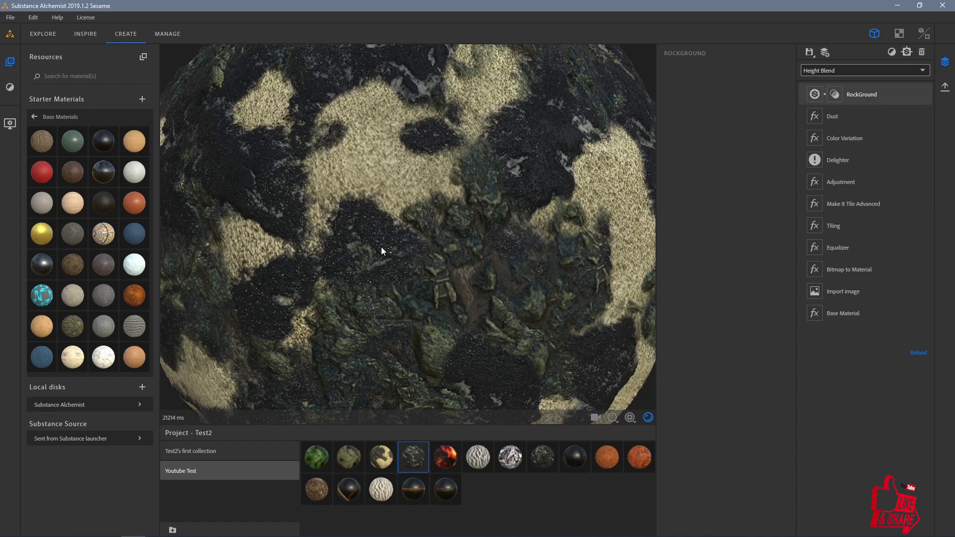
left_click_drag(311, 268, 347, 252)
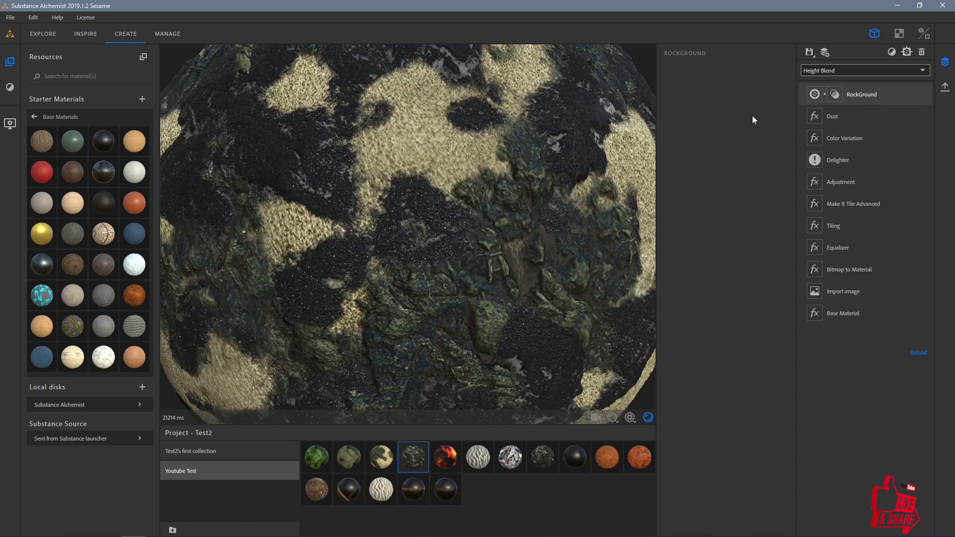
Switch the RockGround layer to Curvature Blend with Top Material as its Curvature Source, and inspect the result on the preview sphere.
left_click(802, 71)
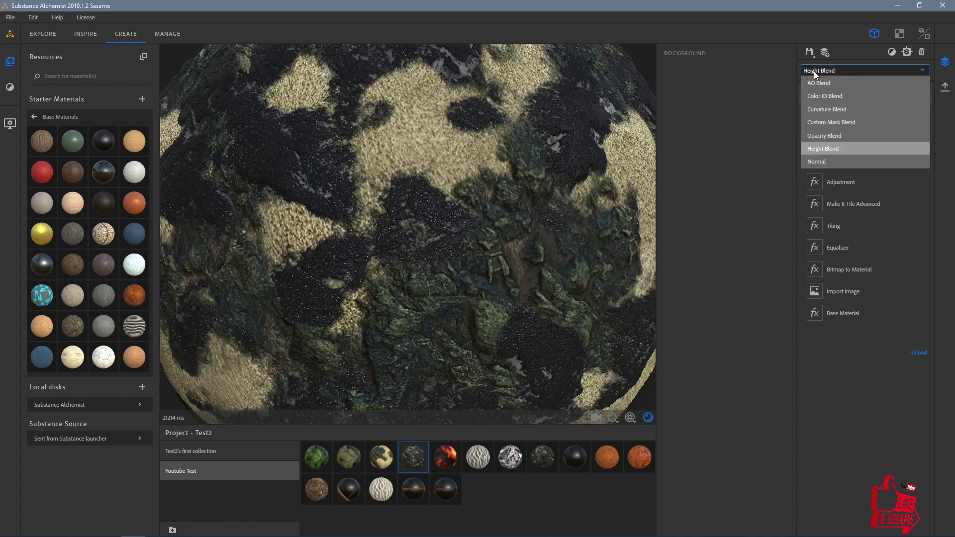
left_click(831, 110)
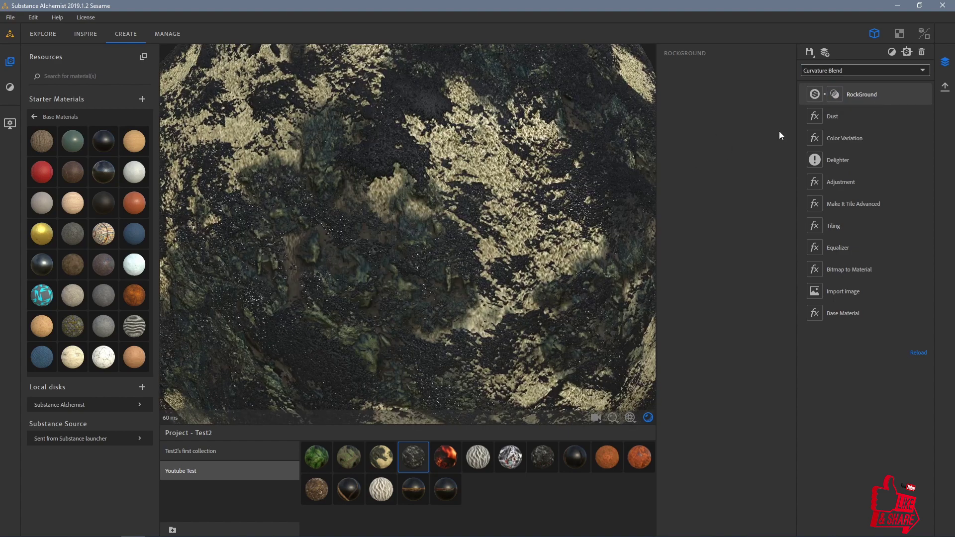
left_click(835, 94)
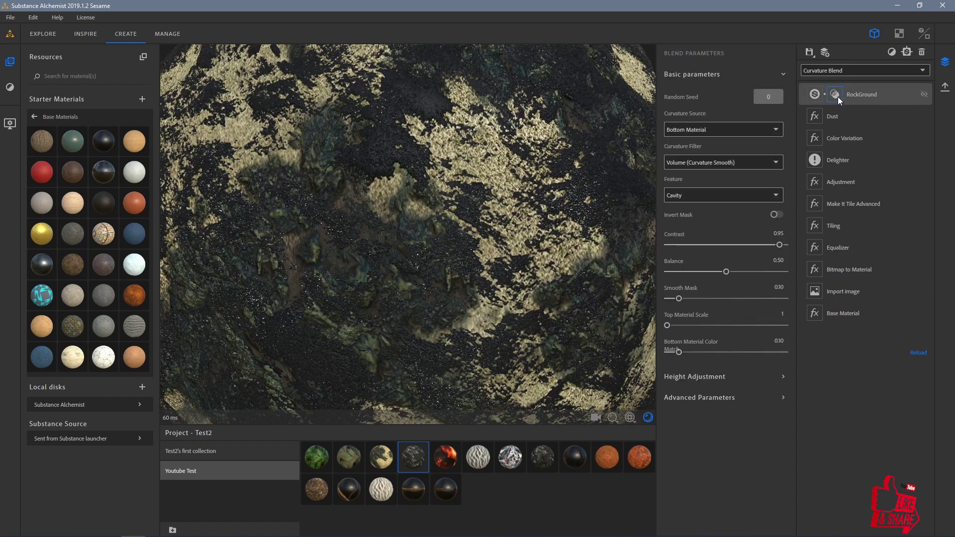
left_click(729, 130)
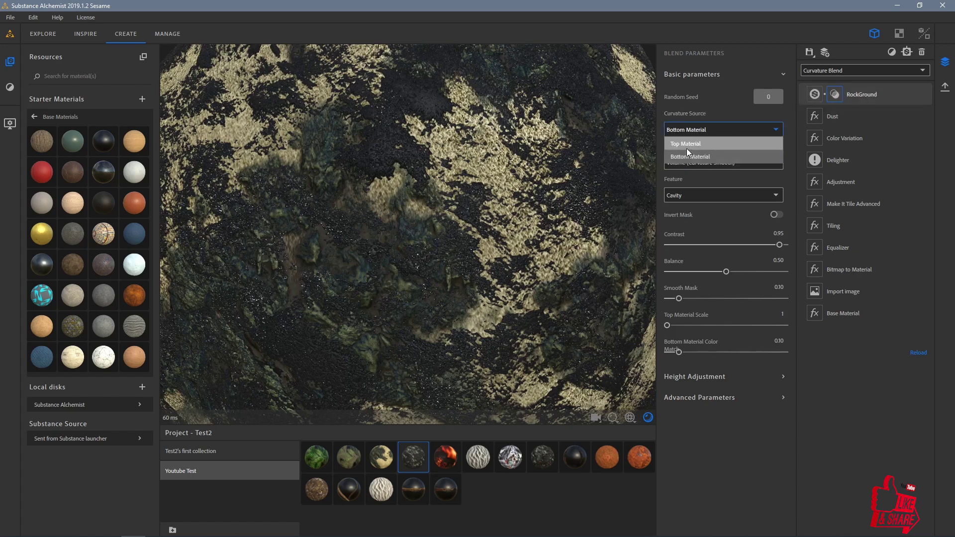
left_click(686, 147)
scroll(551, 192, "down", 5)
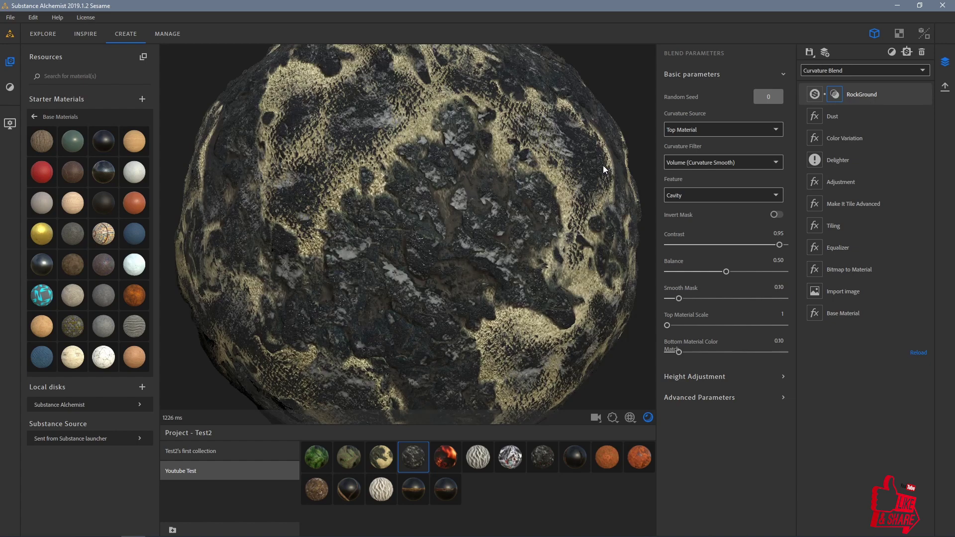
left_click_drag(603, 165, 581, 107)
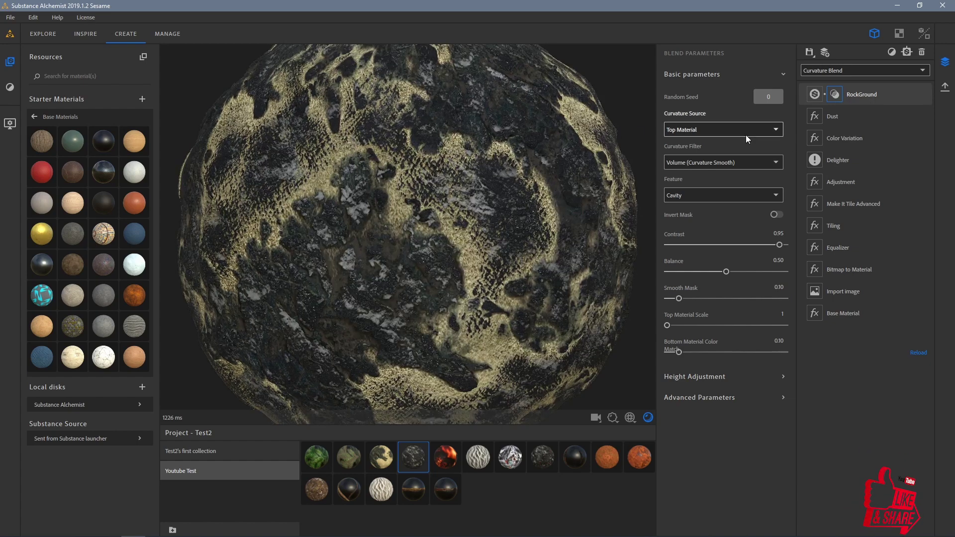
left_click_drag(511, 189, 507, 173)
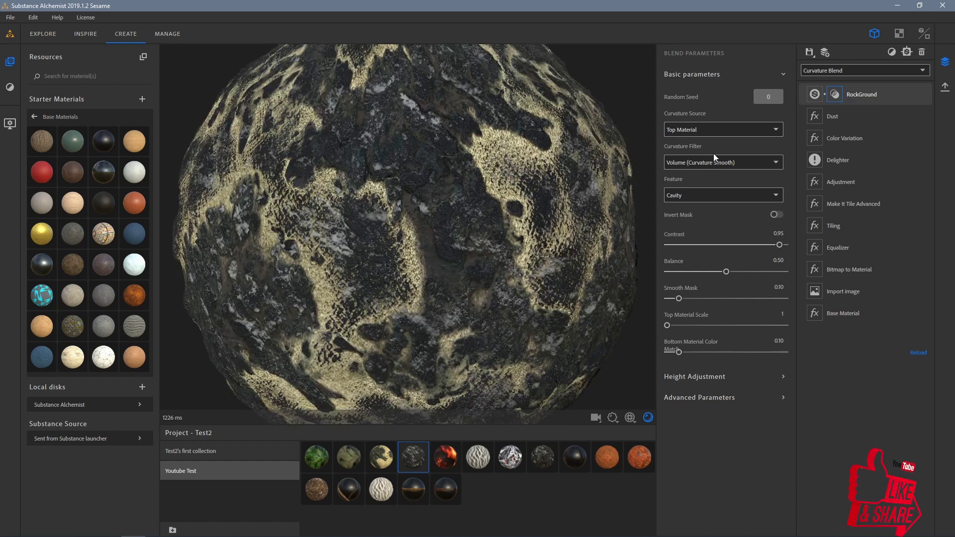
Set the curvature blend's Curvature Source to Bottom Material and its Curvature Filter to Curv Smooth + Classic.
left_click(710, 134)
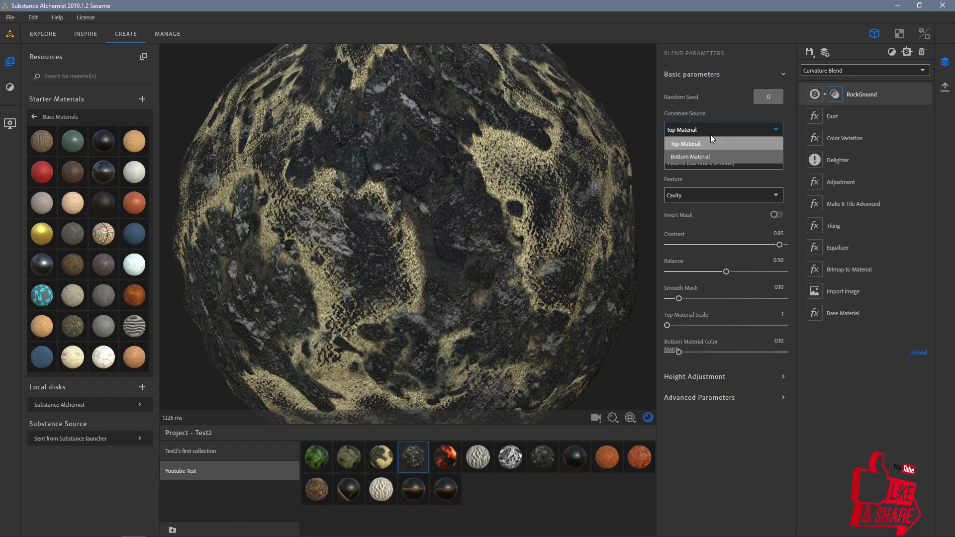
left_click(693, 158)
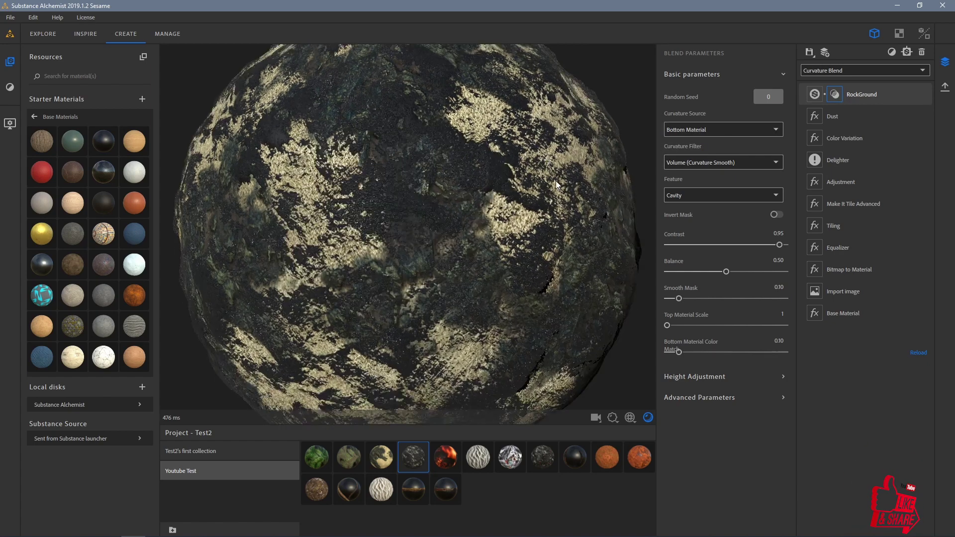
left_click(697, 163)
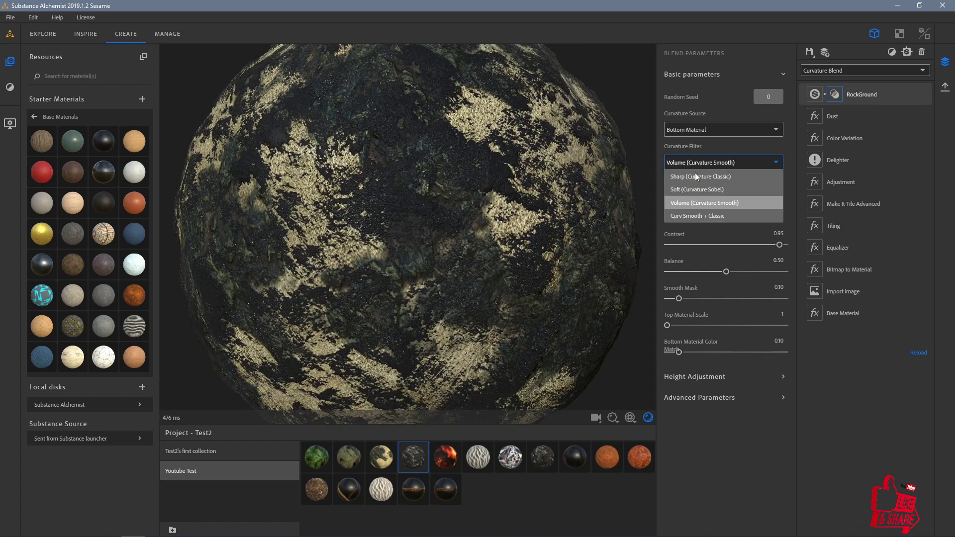
left_click(689, 214)
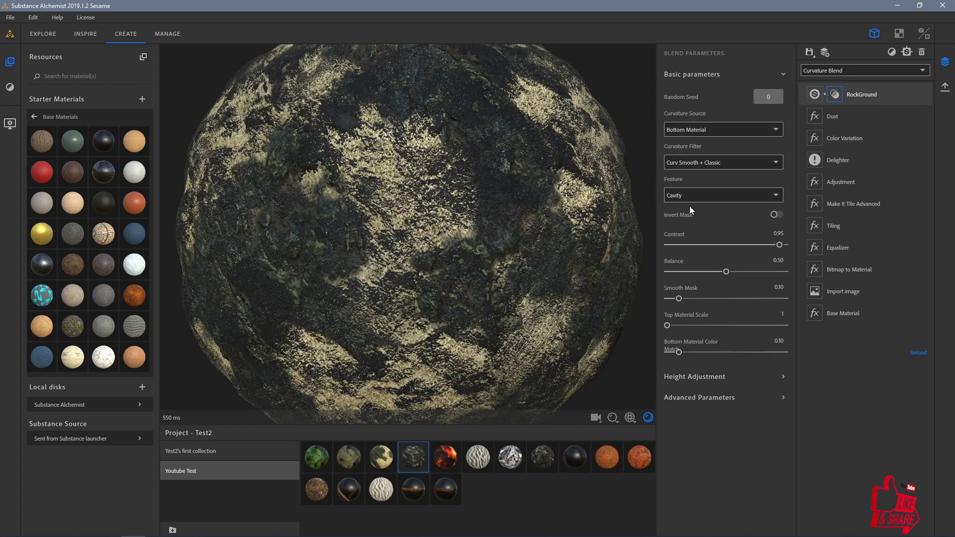
Change the RockGround layer's blend mode to Normal and inspect the rocks on the preview sphere.
left_click(824, 75)
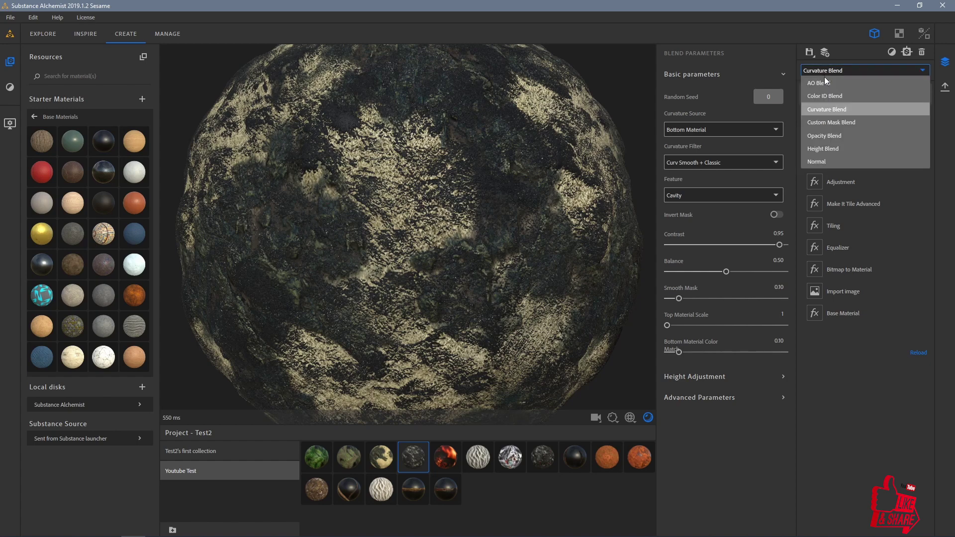
left_click(829, 158)
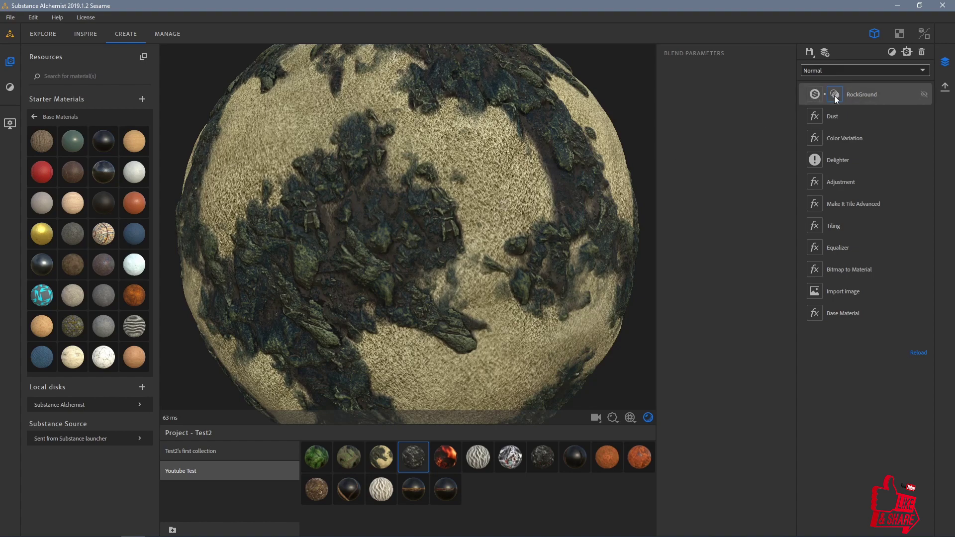
left_click_drag(458, 183, 374, 183)
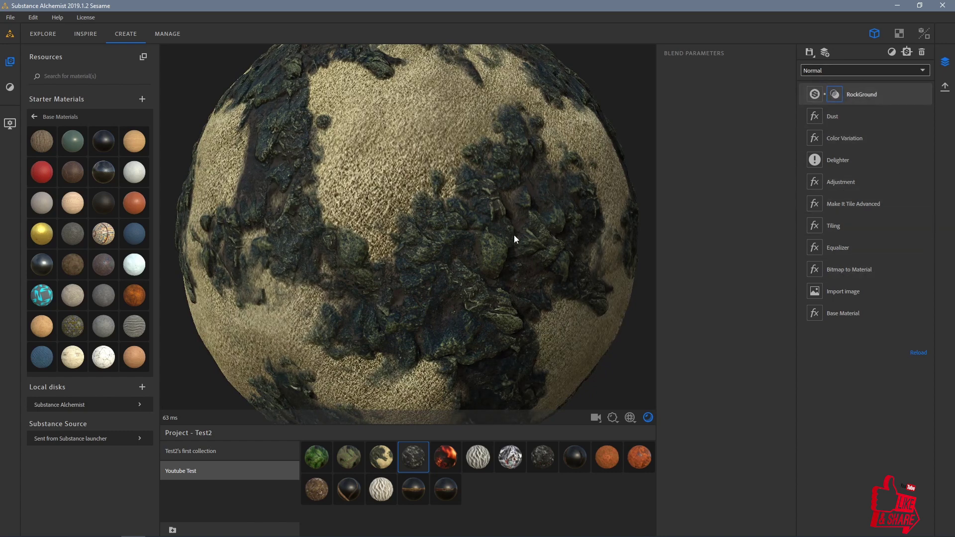
left_click_drag(514, 240, 489, 254)
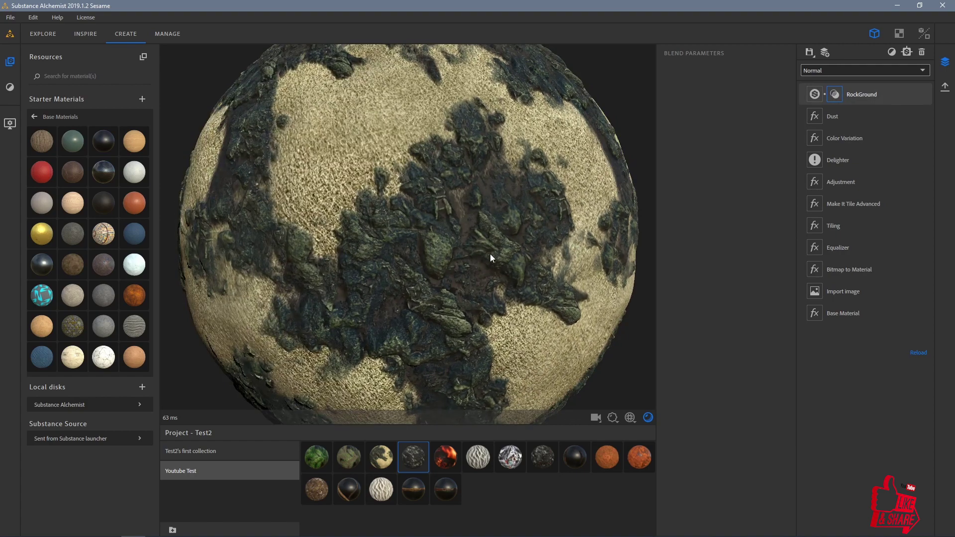
Switch RockGround to Opacity Blend with Height Scale -0.87, Smooth Detail Elevation -0.80, Sharp Detail Elevation -0.65, Height Elevation 0 and Surface size 59.83 cm.
left_click(833, 74)
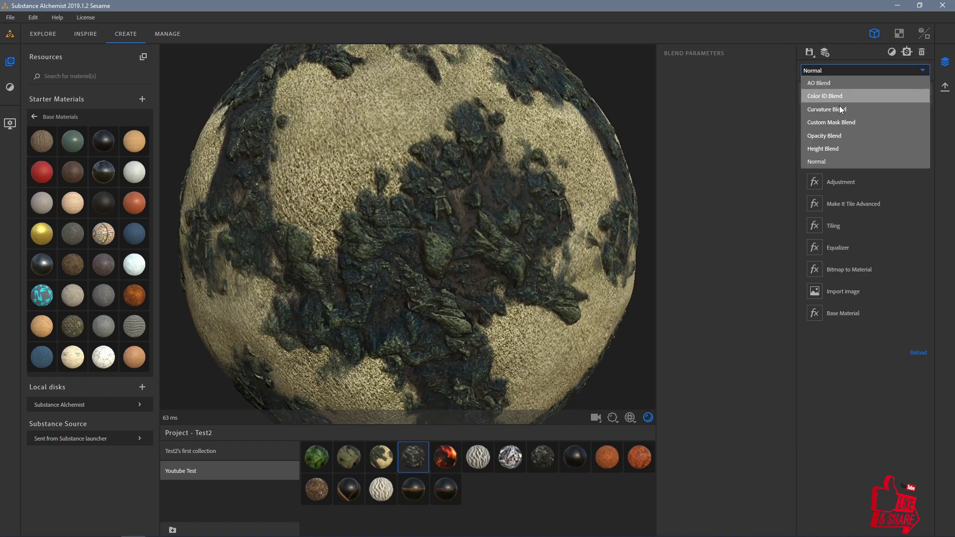
left_click(835, 136)
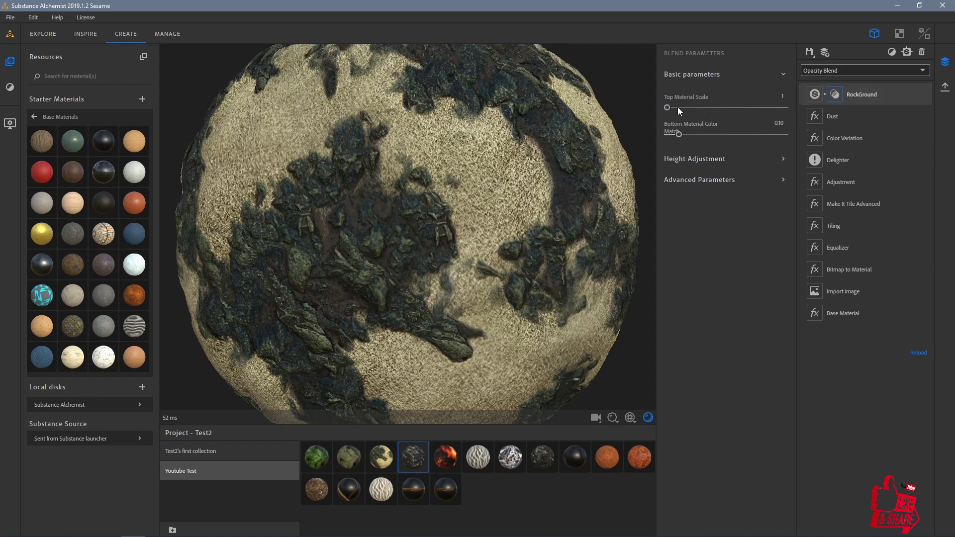
left_click(683, 158)
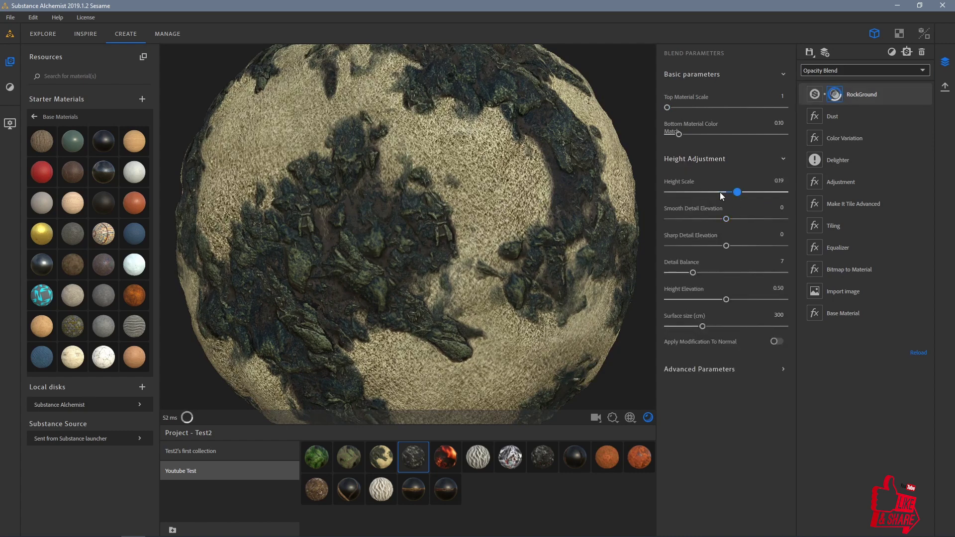
left_click_drag(720, 192, 704, 193)
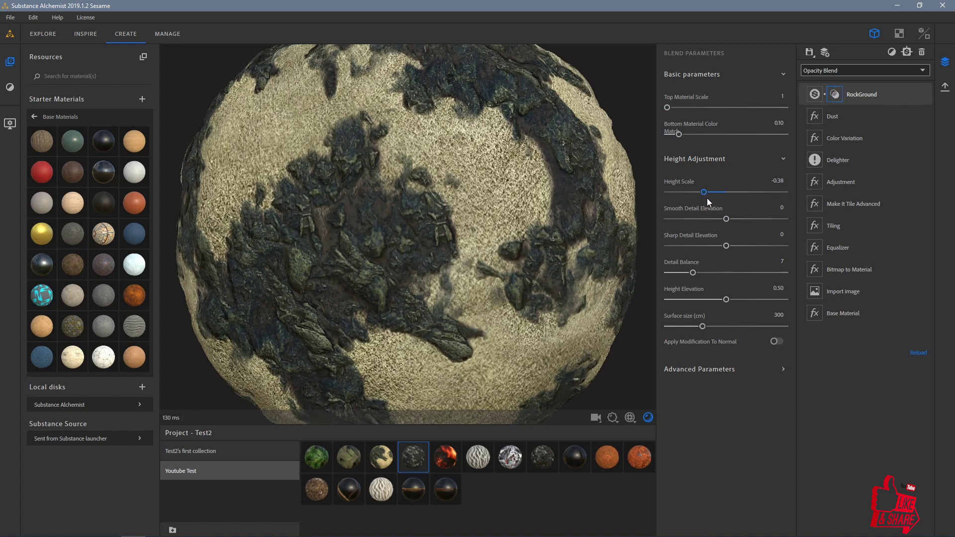
left_click_drag(722, 245, 688, 246)
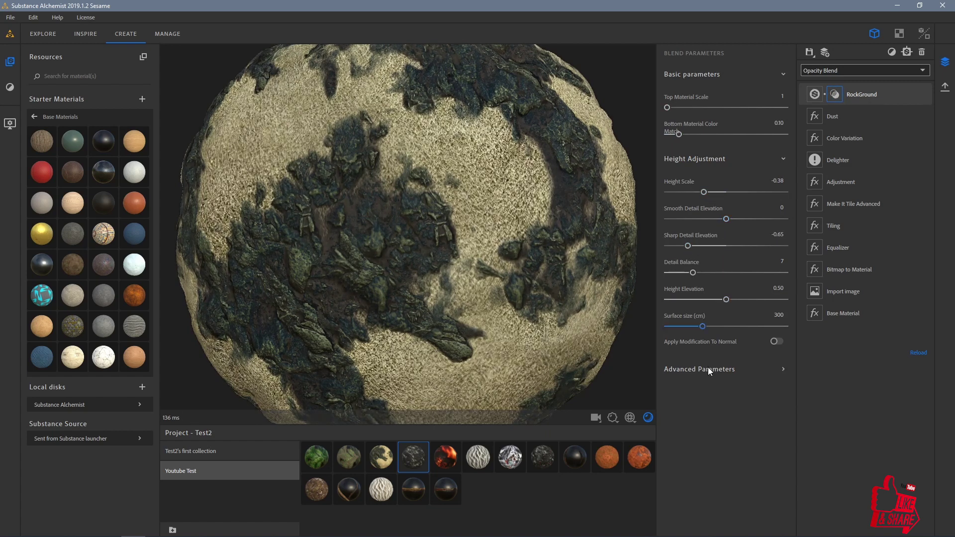
left_click_drag(708, 300, 674, 326)
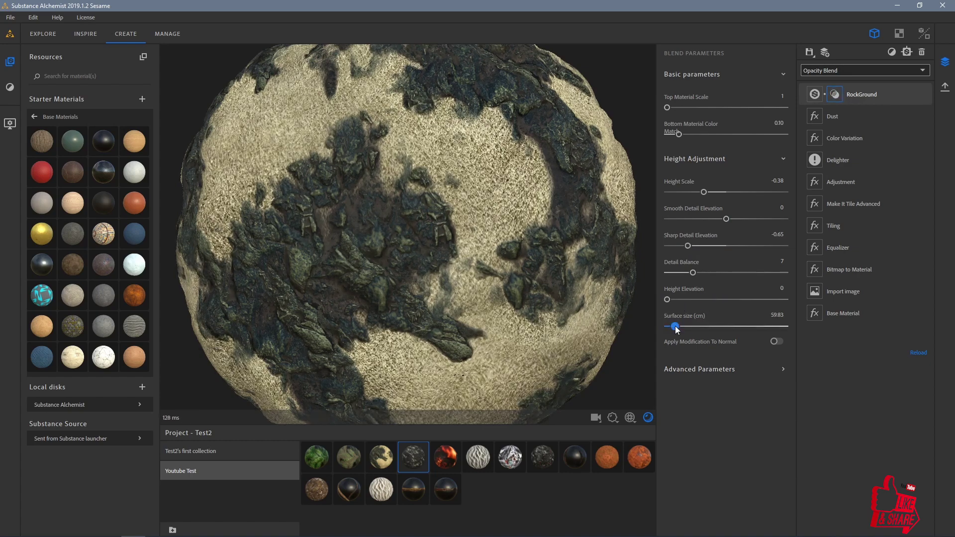
left_click_drag(688, 220, 676, 194)
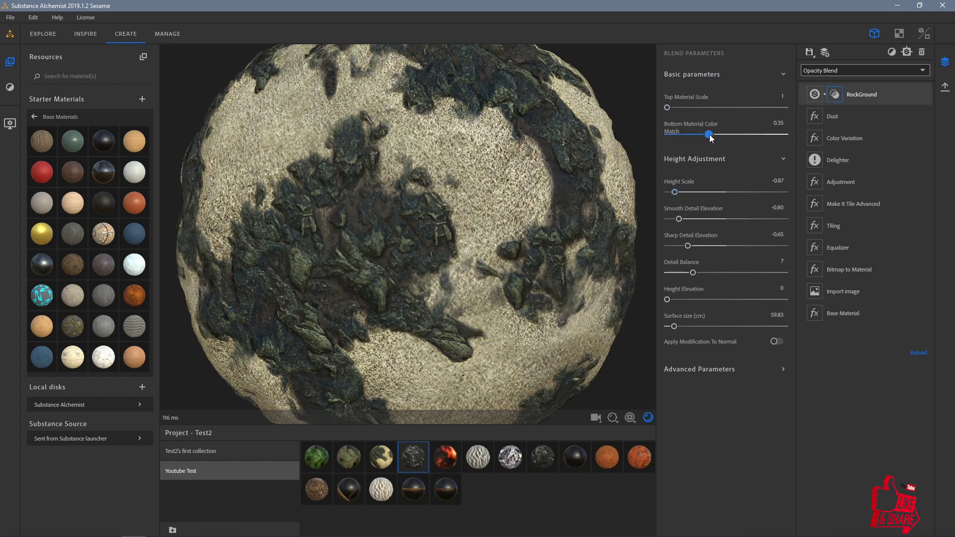
Enable Recompute Normal in the blend's advanced parameters with a Surface Size of 51.28 cm, and inspect the surface relief.
left_click(703, 366)
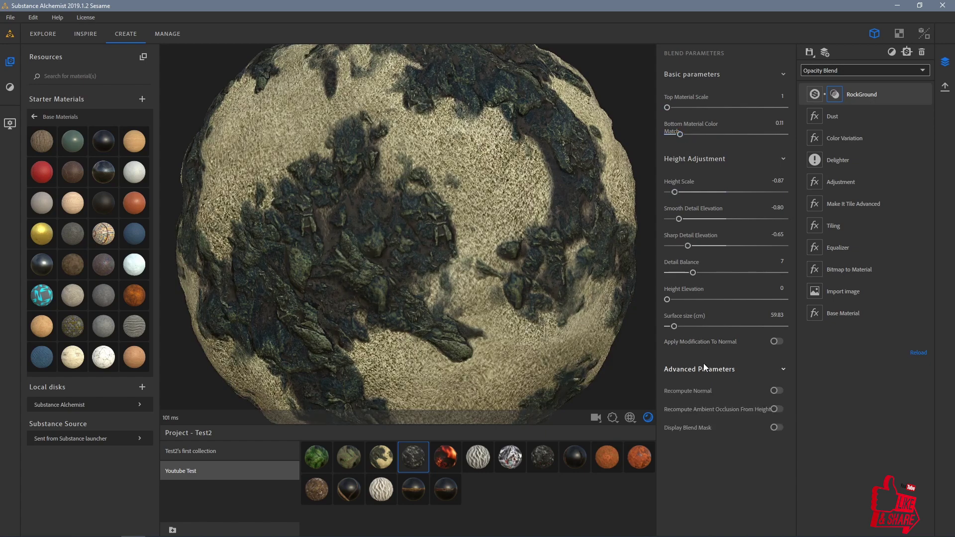
left_click(777, 391)
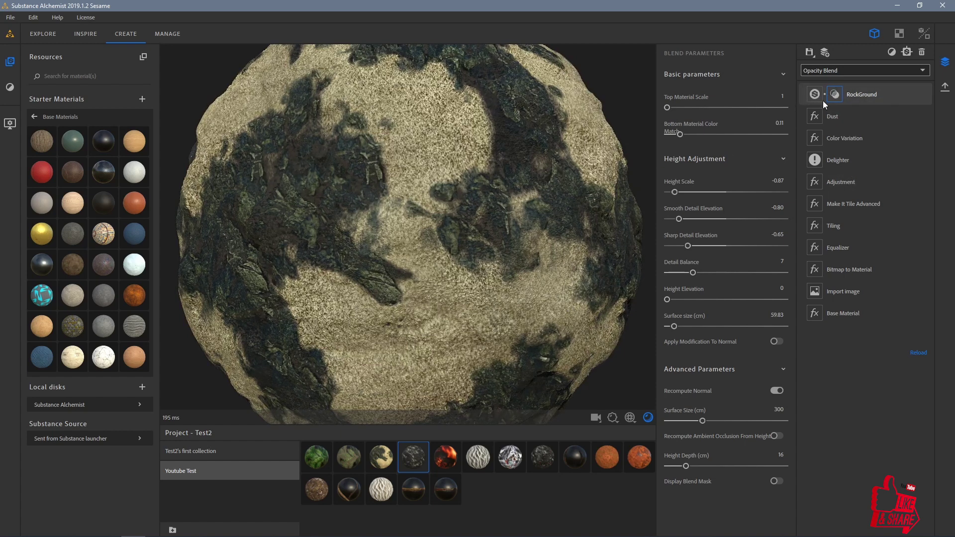
left_click(774, 343)
left_click(774, 344)
left_click_drag(712, 422, 672, 422)
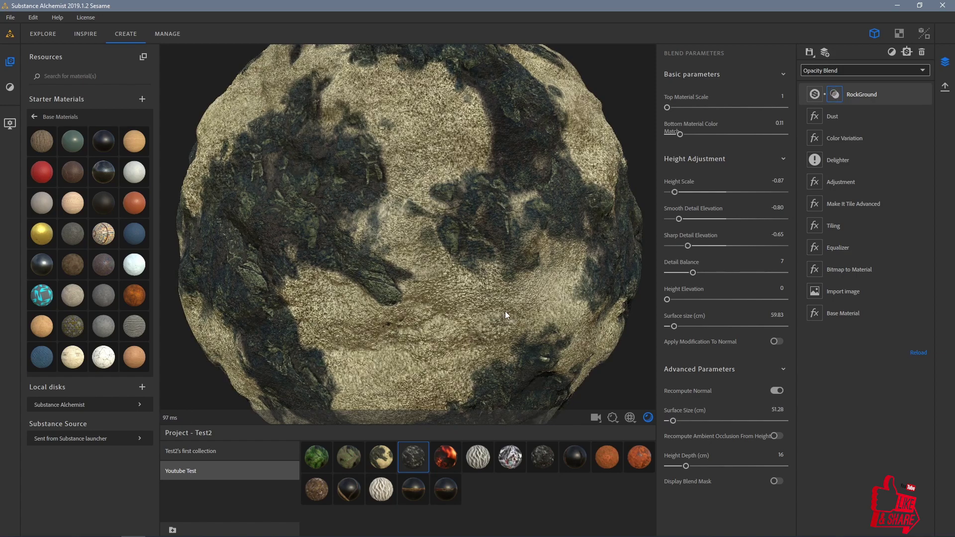
mouse_move(505, 311)
left_mouse_down()
mouse_move(467, 301)
mouse_move(539, 336)
mouse_move(490, 270)
mouse_move(553, 267)
left_mouse_up()
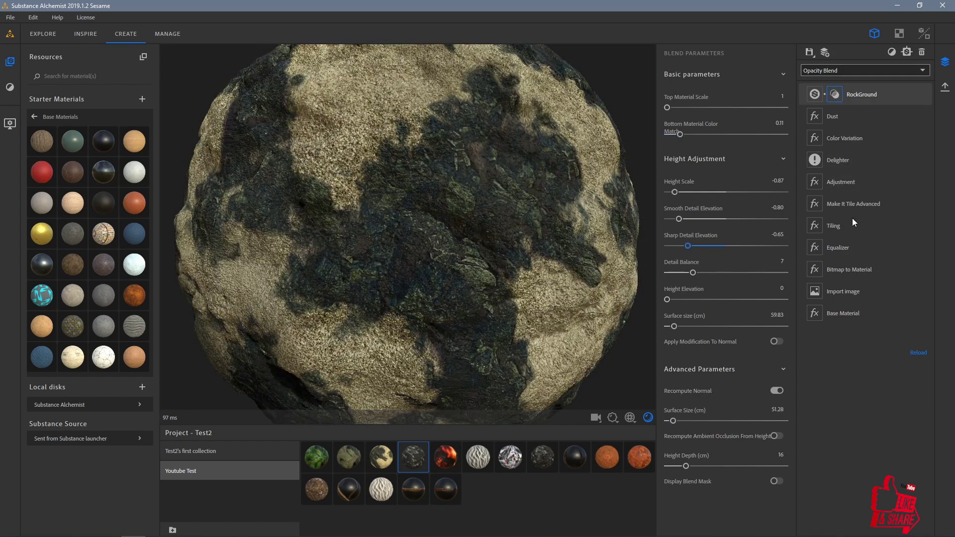
mouse_move(439, 243)
left_mouse_down()
mouse_move(476, 256)
mouse_move(451, 237)
mouse_move(434, 245)
left_mouse_up()
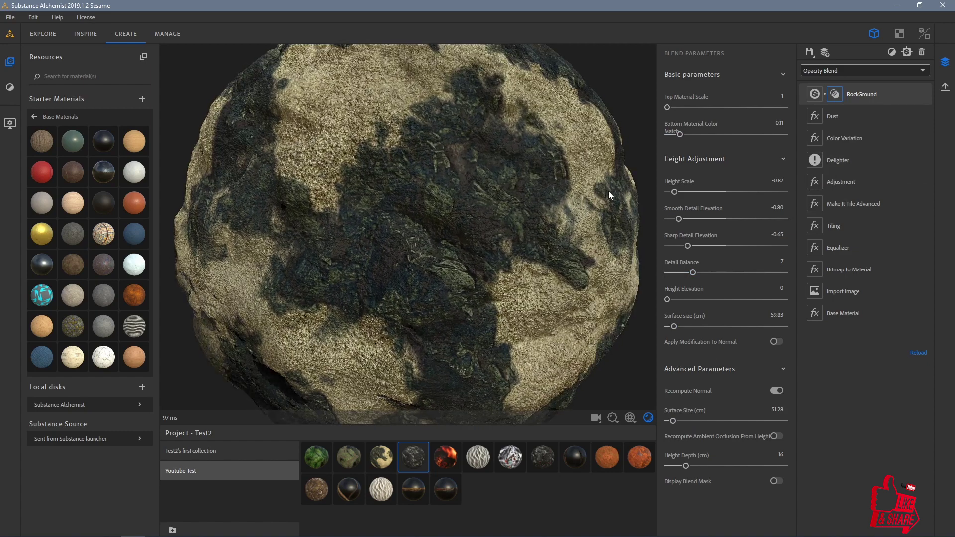
Set the blend's Bottom Material Color Match to 0.62 and inspect the recoloured rocks on the preview sphere.
left_click_drag(675, 107, 739, 139)
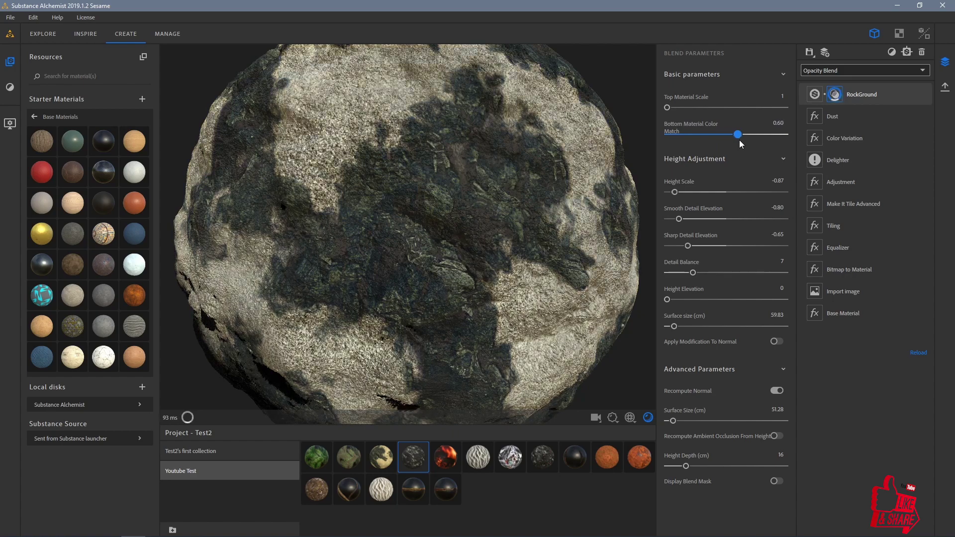
left_click_drag(486, 170, 348, 209)
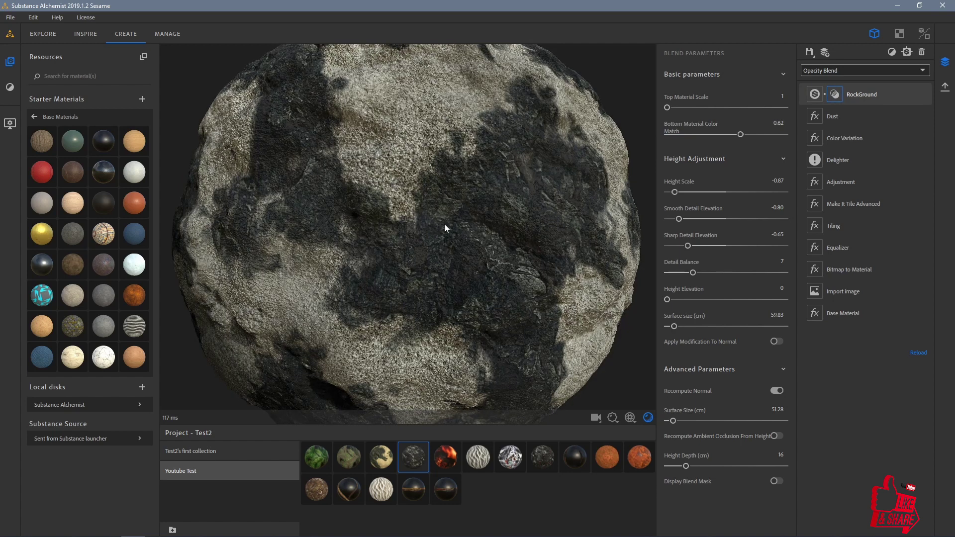
mouse_move(443, 224)
left_mouse_down()
mouse_move(452, 216)
mouse_move(425, 222)
mouse_move(453, 208)
left_mouse_up()
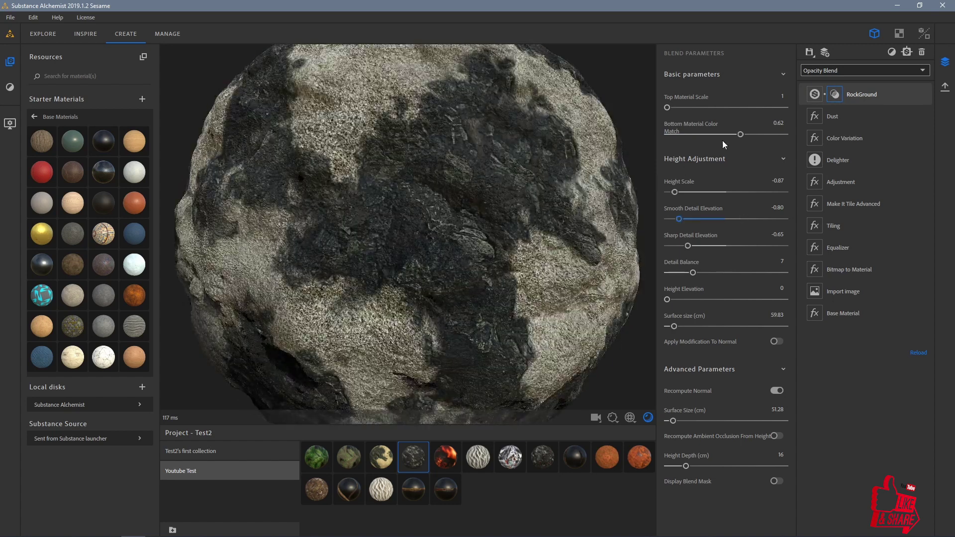
left_click(843, 96)
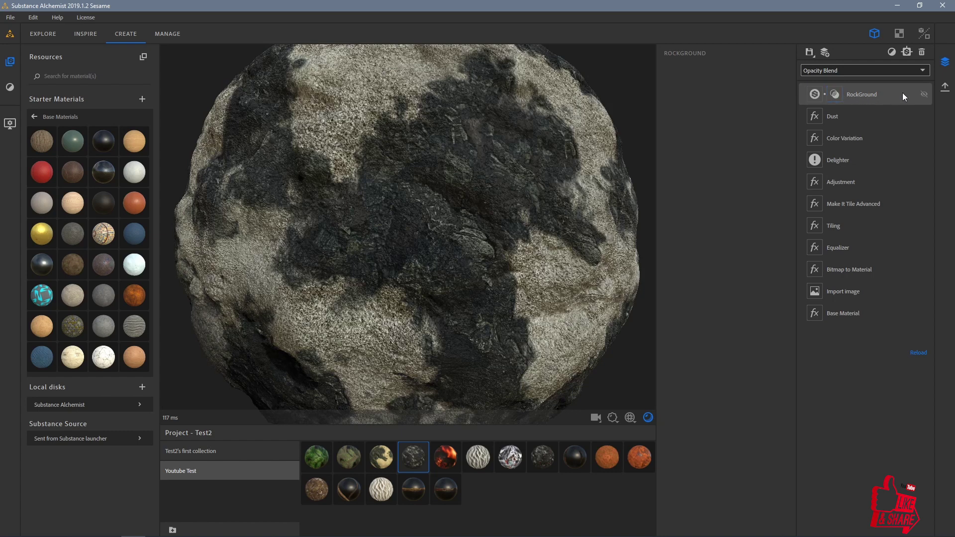
left_click(835, 95)
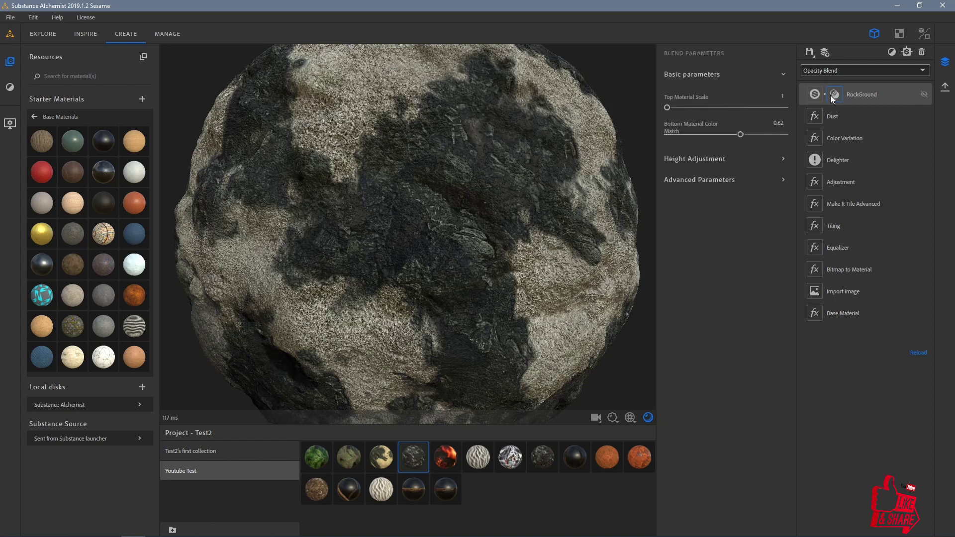